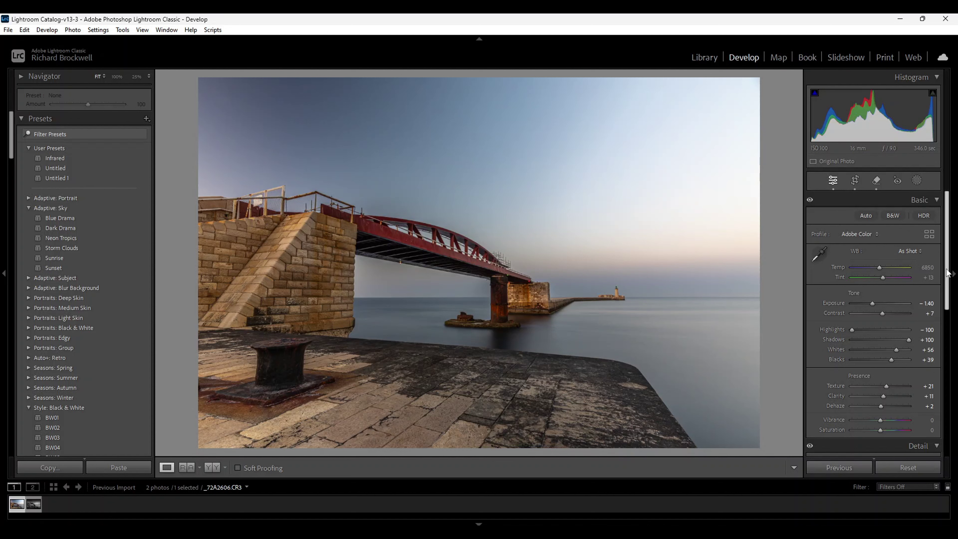
Review the photo's Basic tone and presence, Detail sharpening and Calibration settings.
mouse_move(947, 273)
mouse_down()
mouse_move(947, 405)
mouse_move(948, 268)
mouse_up()
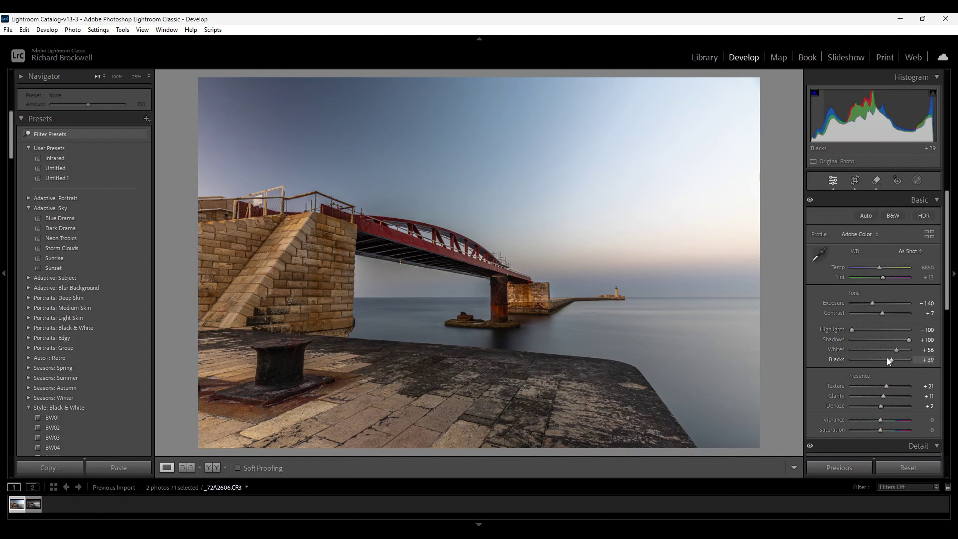
scroll(888, 358, down, 3)
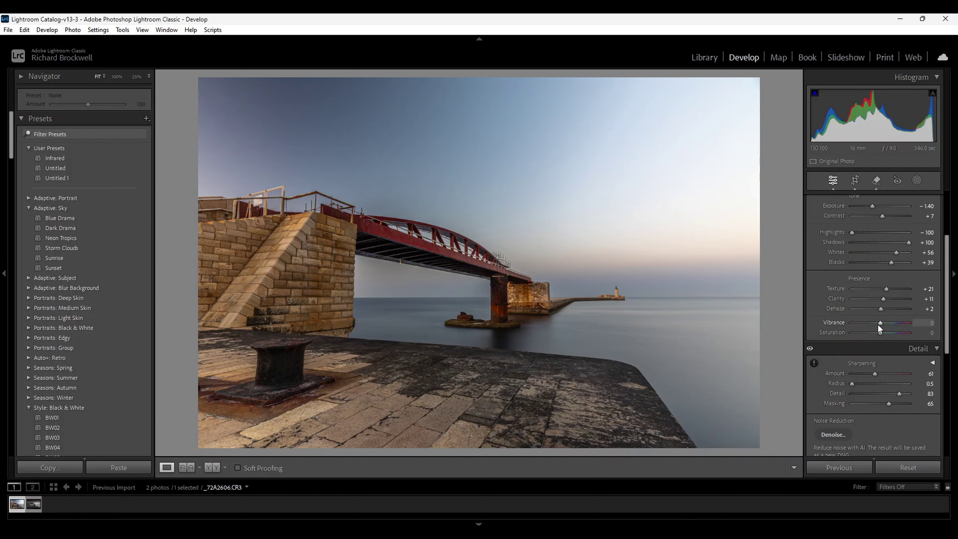
scroll(872, 342, down, 4)
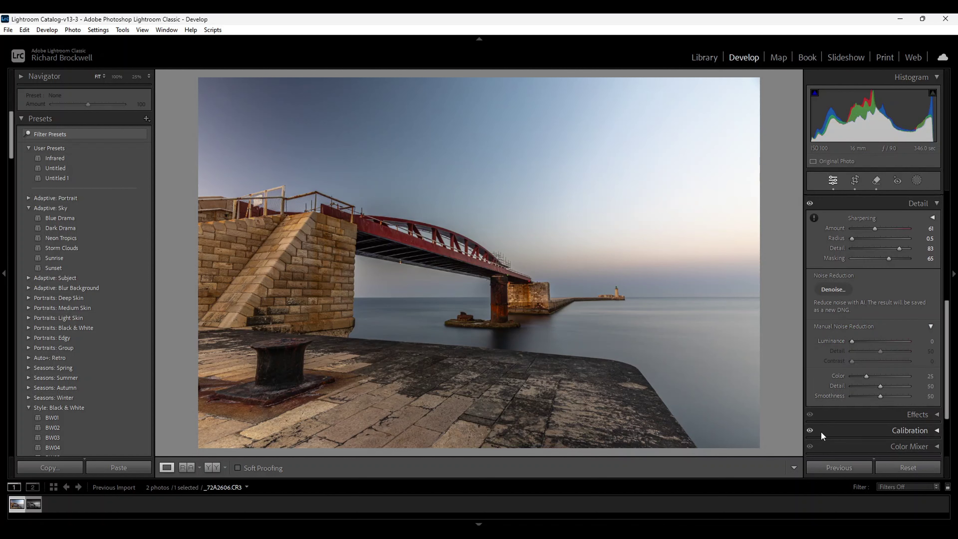
click(937, 432)
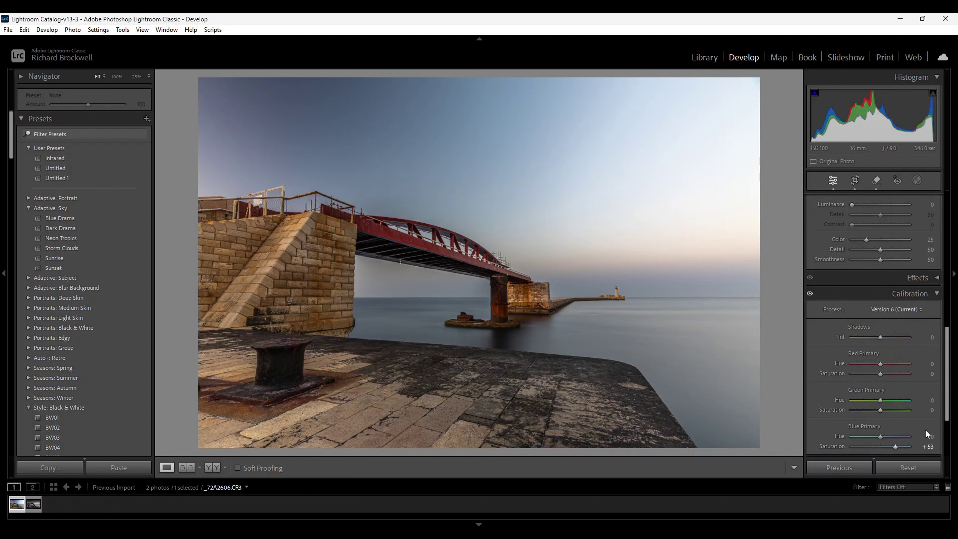
drag(946, 401, 954, 285)
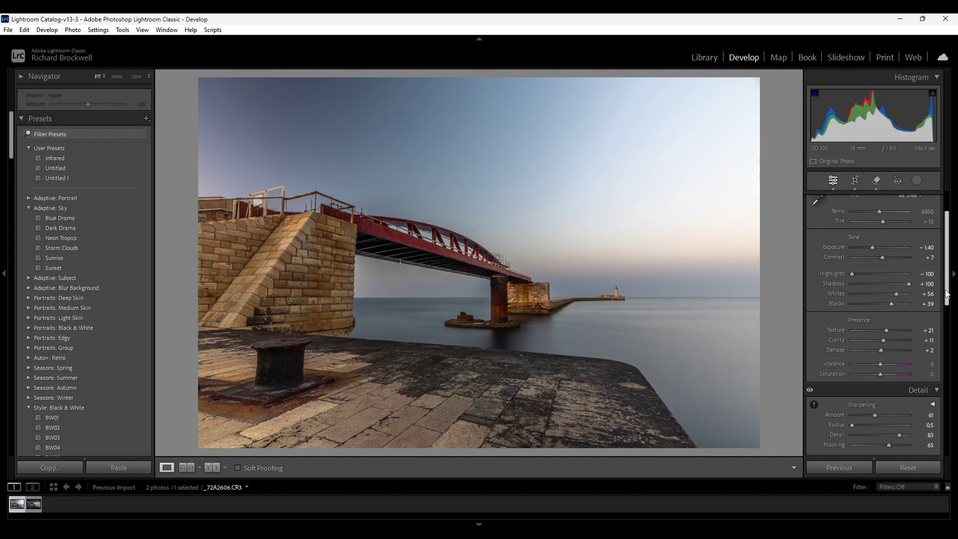
scroll(945, 355, down, 10)
scroll(941, 416, down, 4)
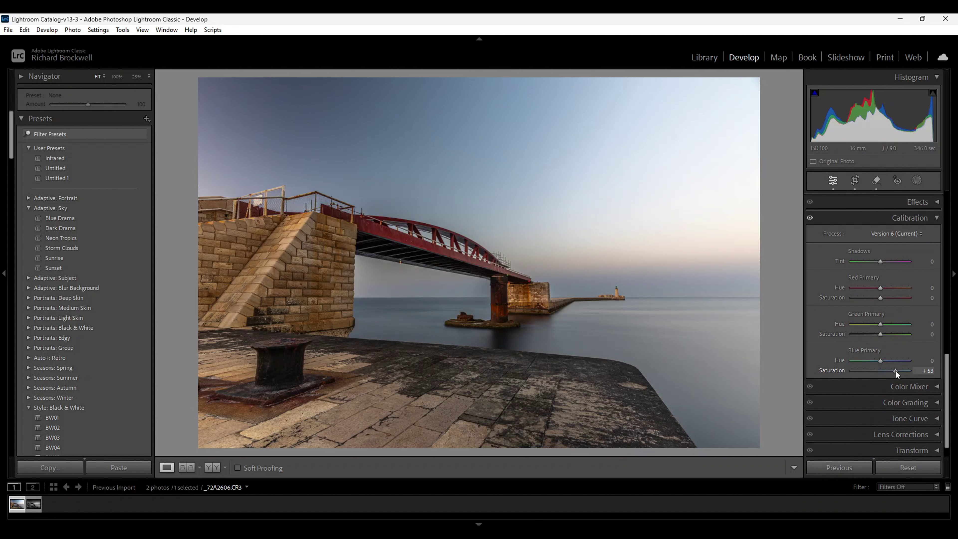
Fine-tune the Blue Primary saturation in the Calibration settings.
drag(899, 371, 901, 372)
mouse_move(895, 372)
mouse_down()
mouse_move(938, 385)
mouse_move(901, 378)
mouse_up()
drag(947, 382, 957, 181)
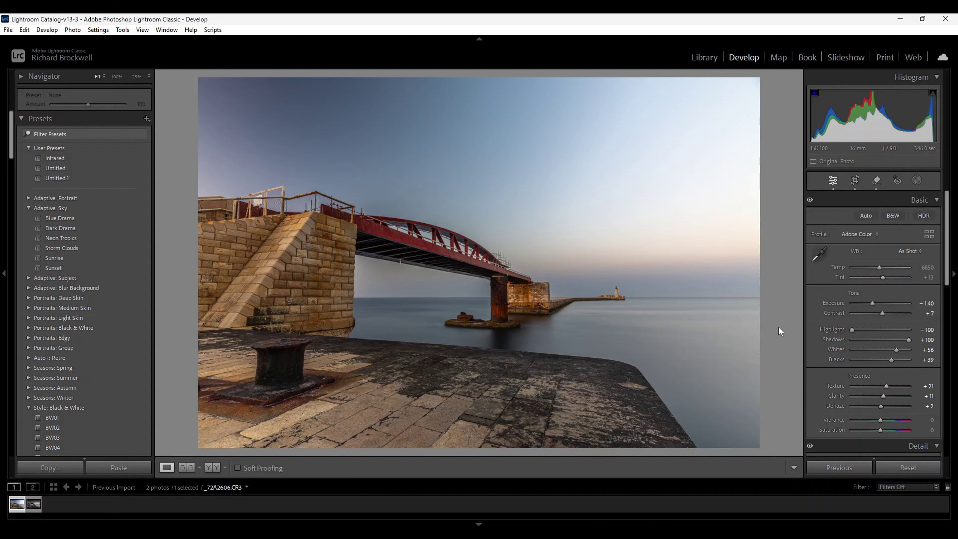
Send the bridge photo to Adobe Photoshop 2024 for editing.
right_click(498, 277)
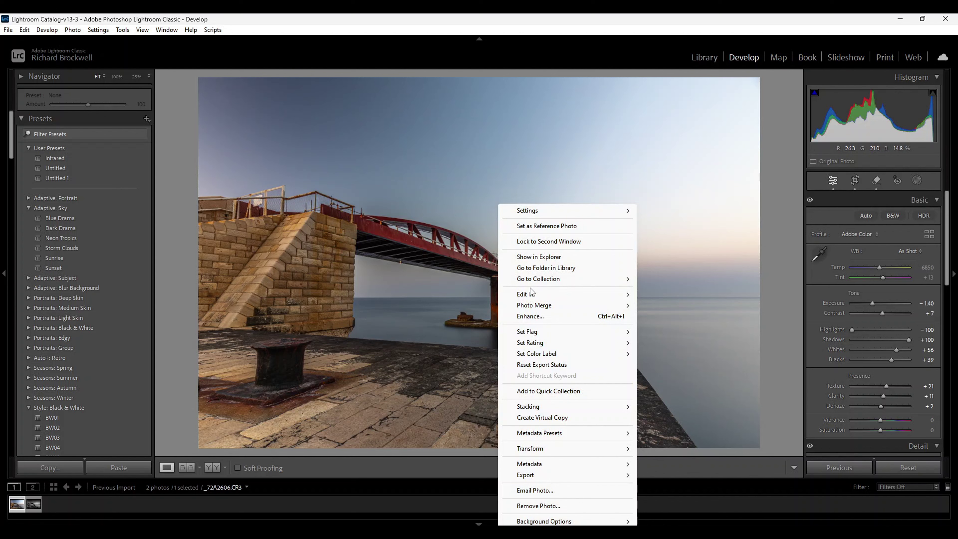
mouse_move(567, 294)
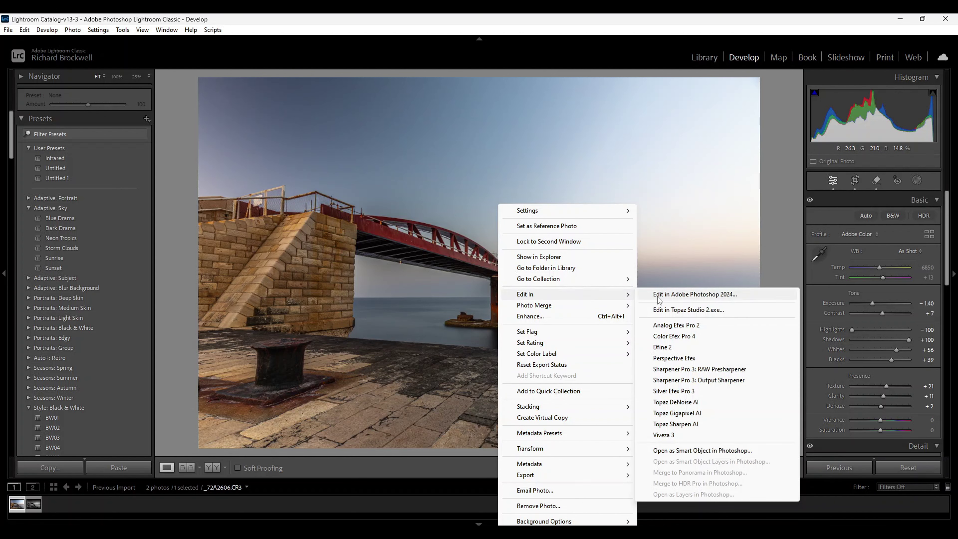
click(668, 297)
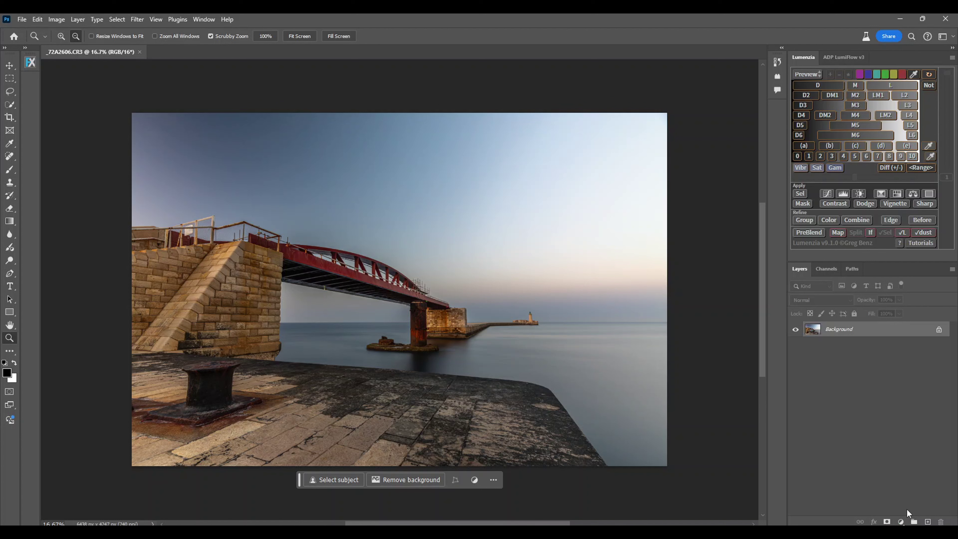
Add a Black & White adjustment layer above the Background and dismiss the update notice.
click(902, 522)
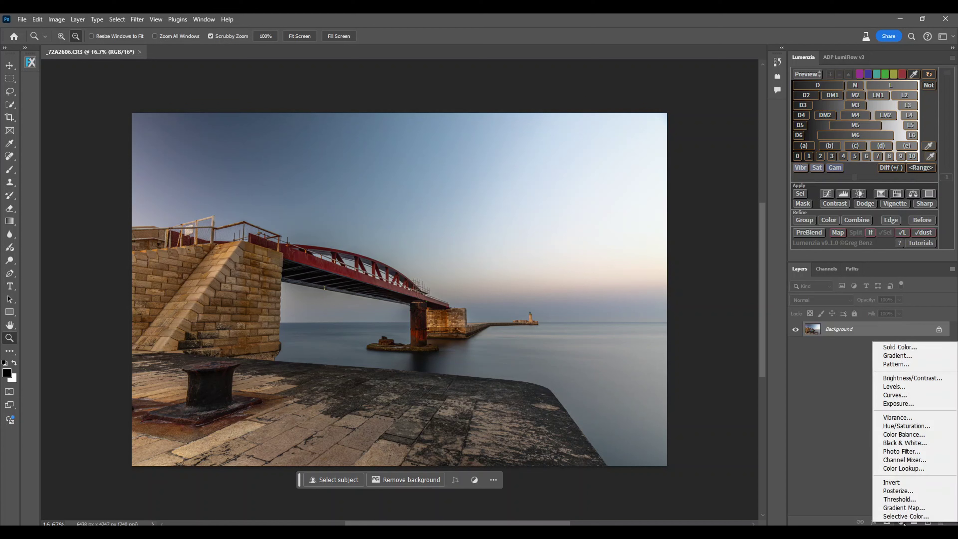
click(893, 445)
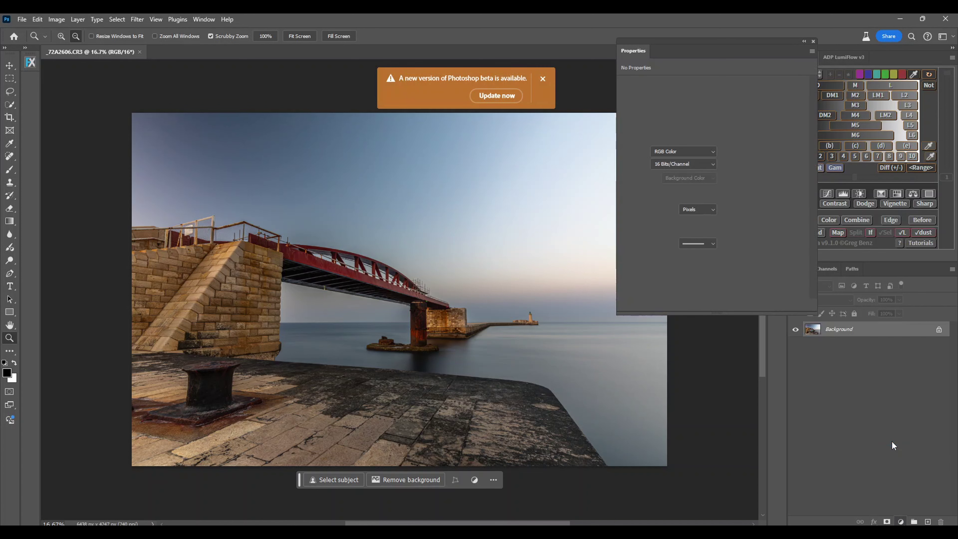
click(544, 78)
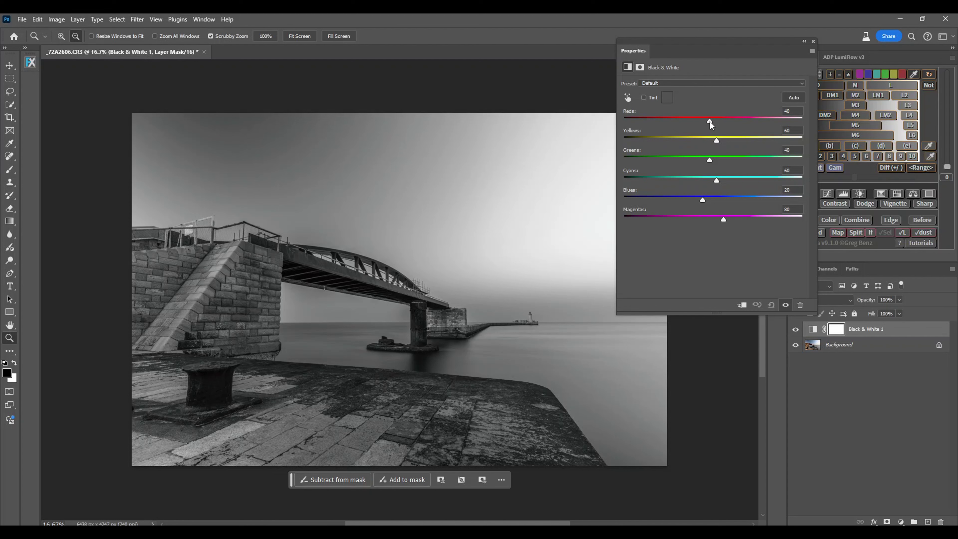
Set the Black & White adjustment's reds to 74 and fine-tune its yellows, greens, cyans and blues.
mouse_move(710, 121)
mouse_down()
mouse_move(725, 123)
mouse_move(718, 128)
mouse_up()
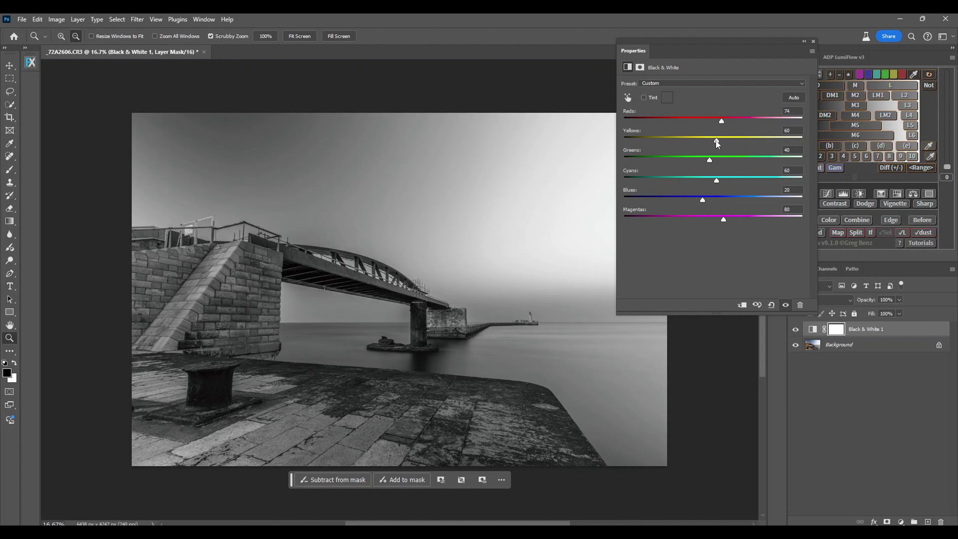
drag(716, 141, 713, 143)
drag(710, 160, 682, 160)
click(712, 157)
mouse_move(719, 181)
mouse_down()
mouse_move(687, 200)
mouse_move(740, 197)
mouse_move(686, 192)
mouse_move(718, 197)
mouse_up()
drag(702, 202, 701, 246)
click(813, 41)
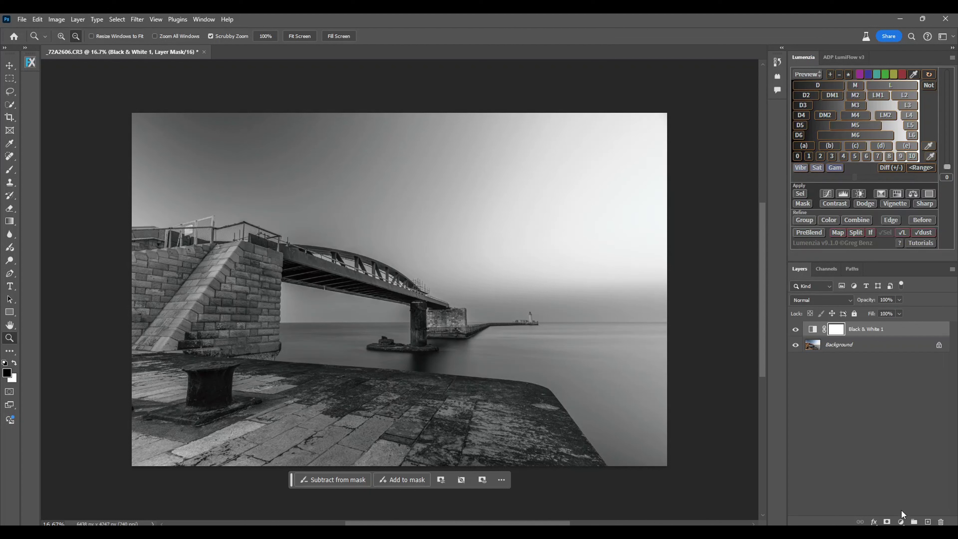
Add a black-to-white Gradient Map adjustment layer on top and set its method to Classic.
click(901, 522)
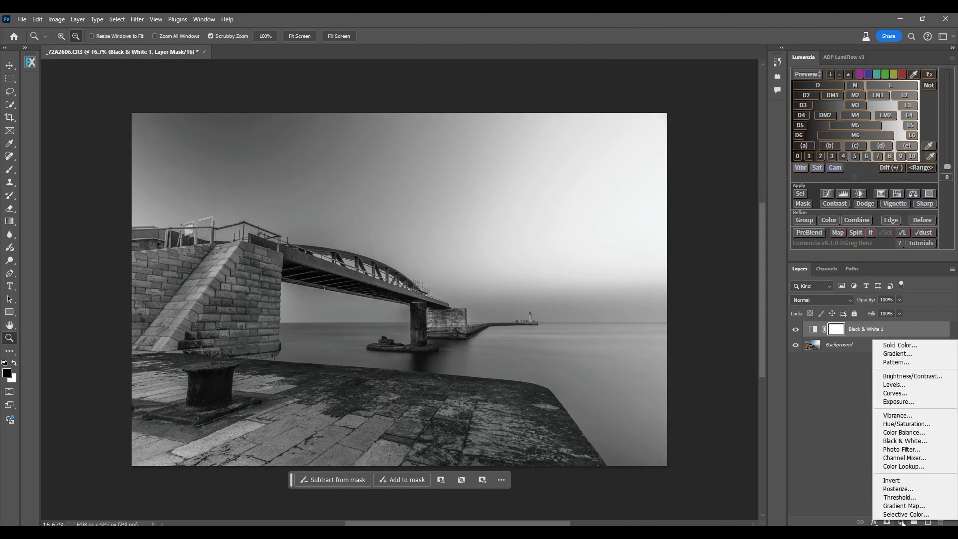
click(896, 506)
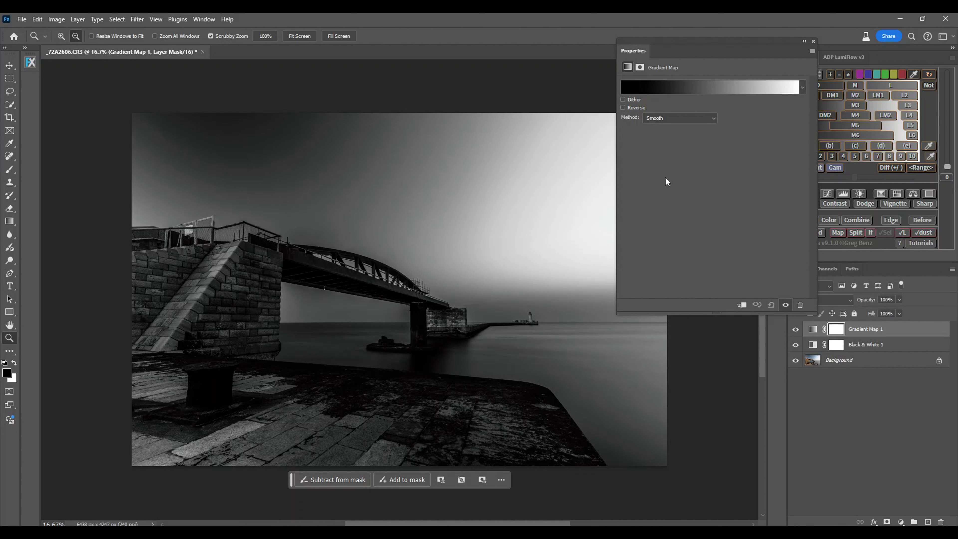
click(714, 121)
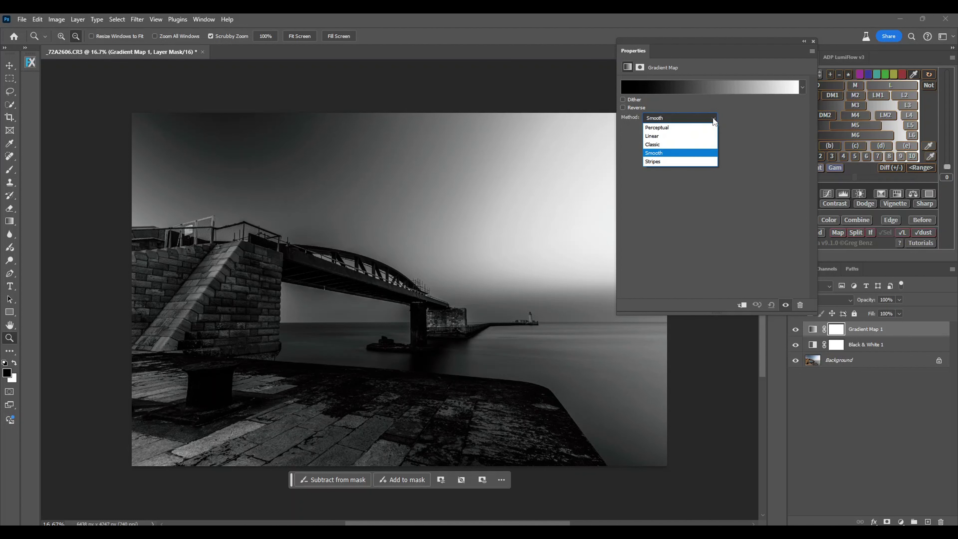
click(661, 145)
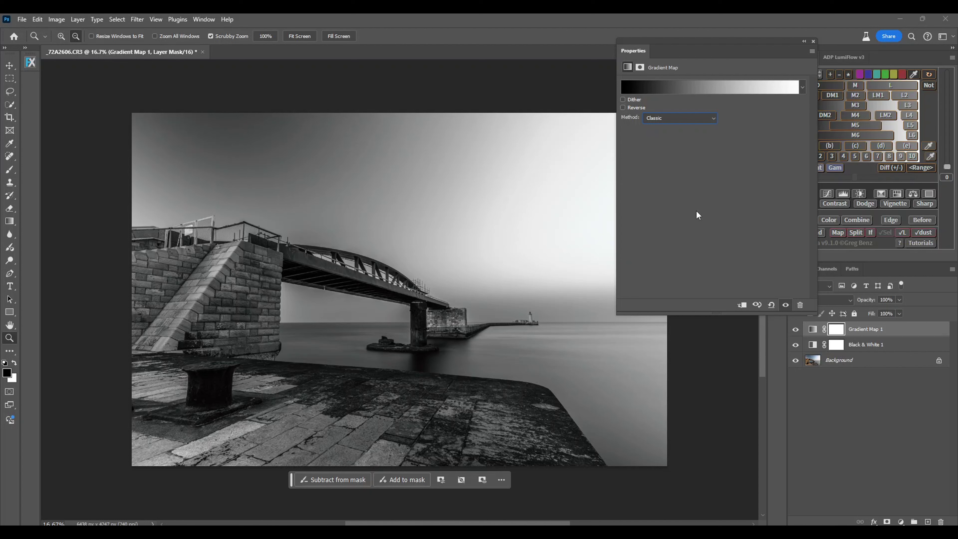
click(813, 41)
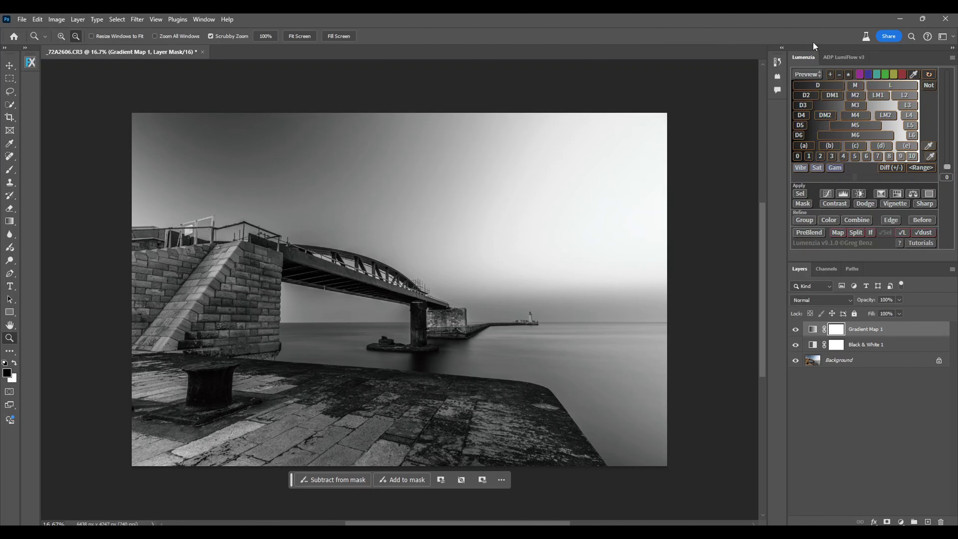
Merge all layers into the Background, and quit Photoshop with the document's changes saved.
click(952, 269)
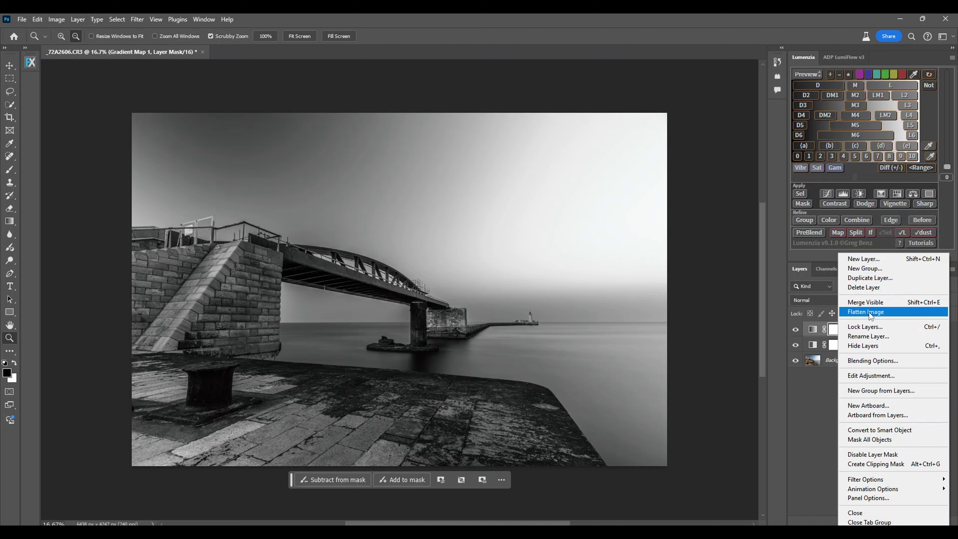
click(868, 302)
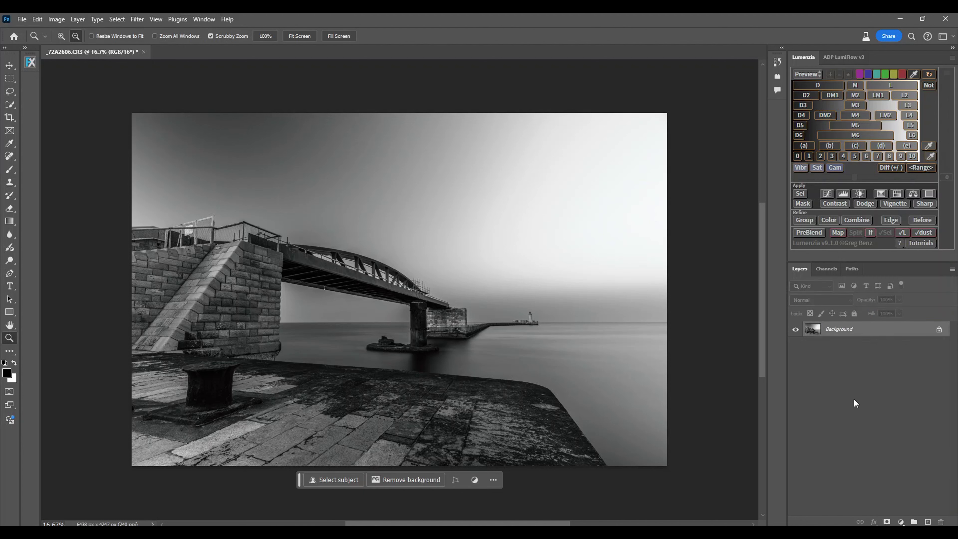
click(946, 20)
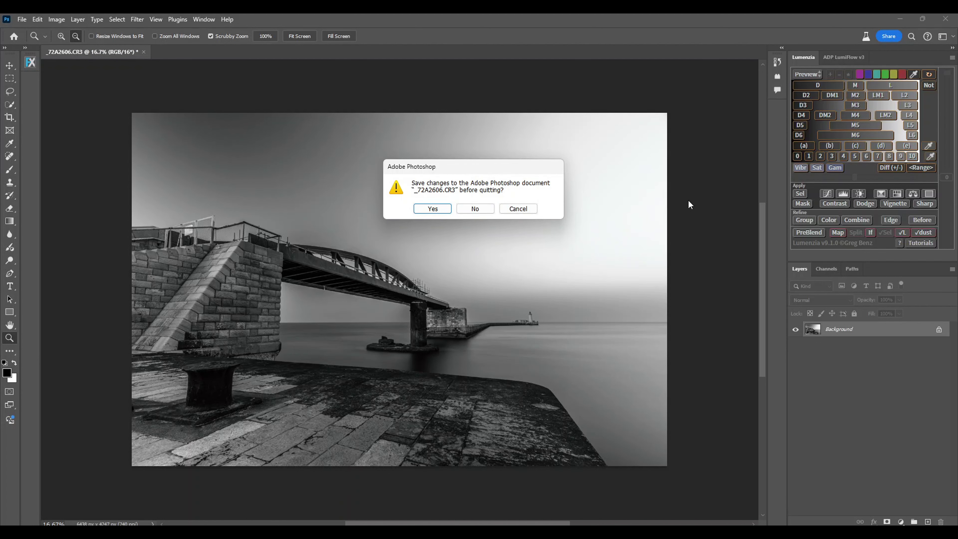
click(440, 210)
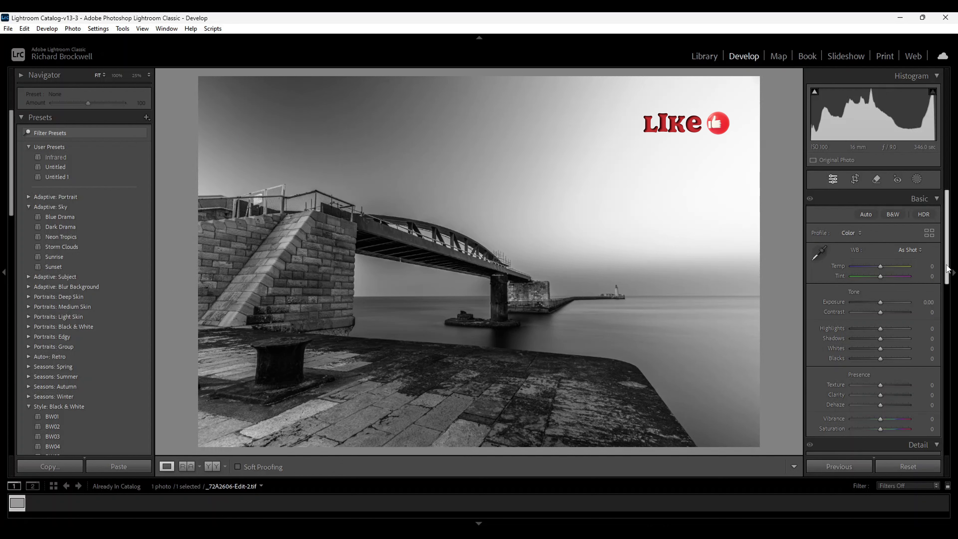
Add a linear gradient mask running from the top edge of the sky down to the quay.
scroll(945, 325, down, 5)
scroll(945, 332, up, 5)
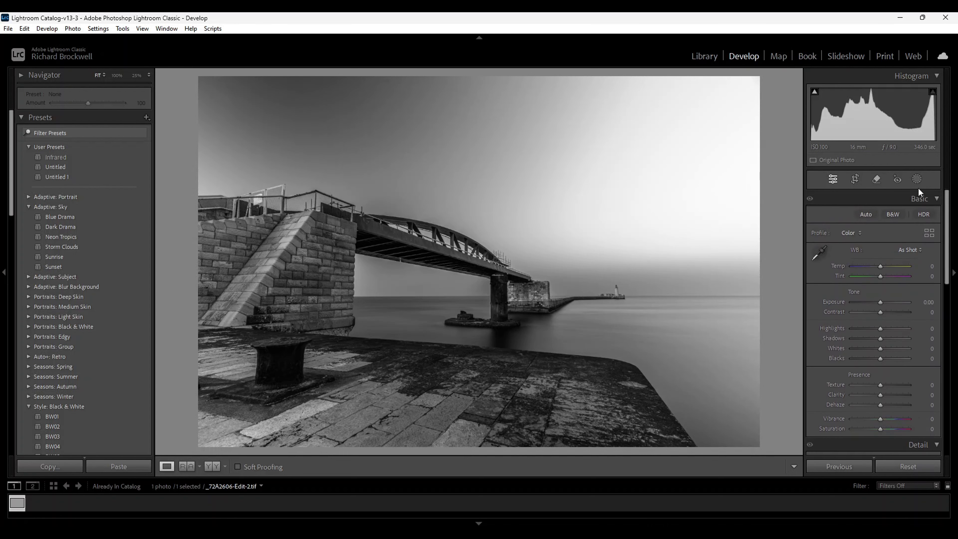
click(918, 177)
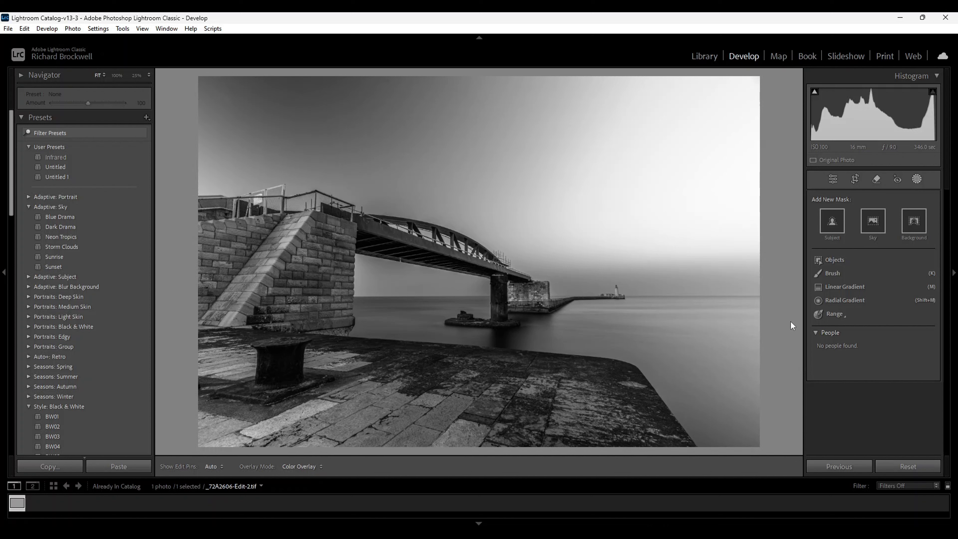
click(839, 286)
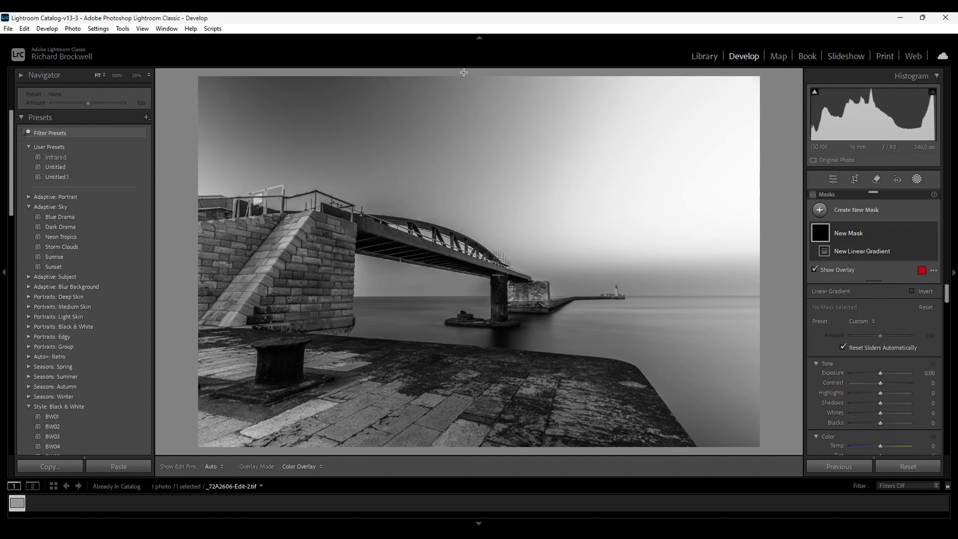
drag(471, 74, 469, 362)
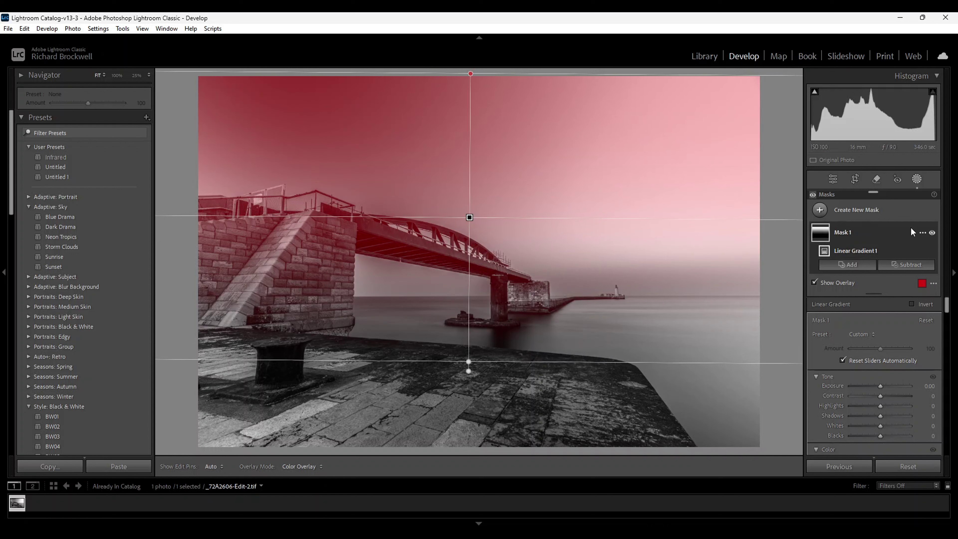
click(923, 232)
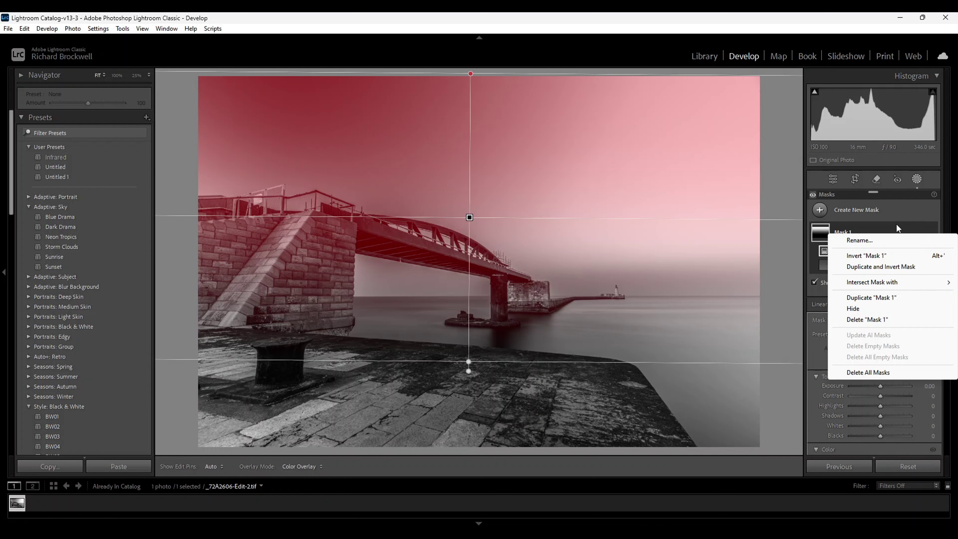
mouse_move(894, 283)
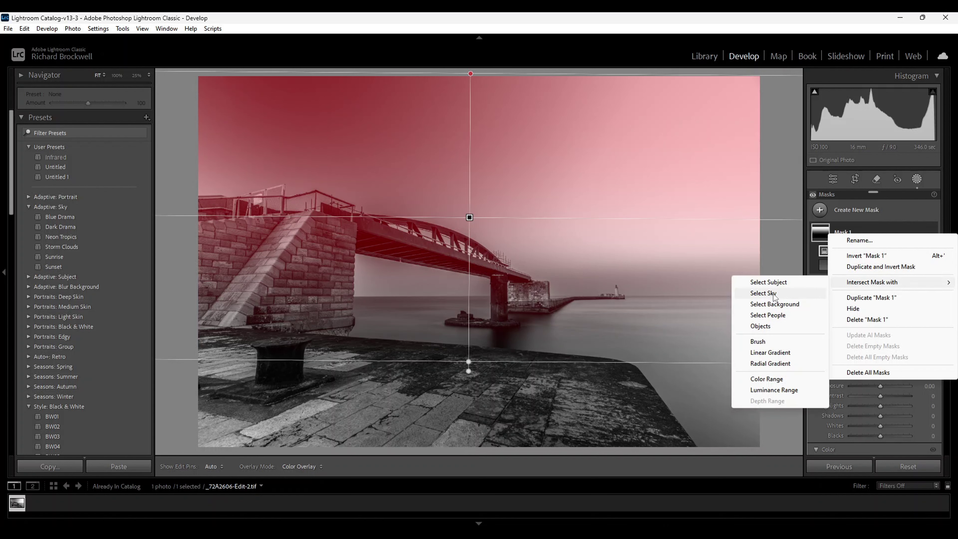
click(894, 210)
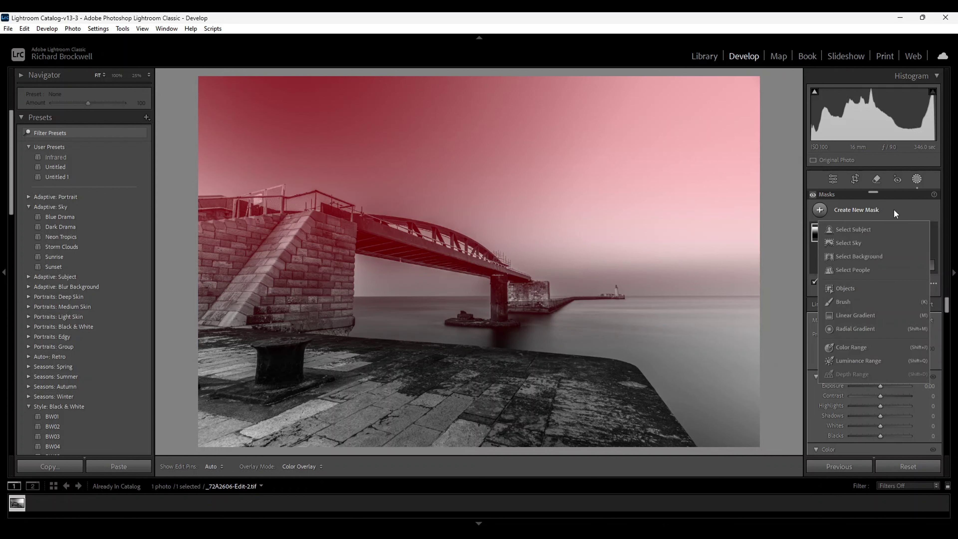
click(895, 211)
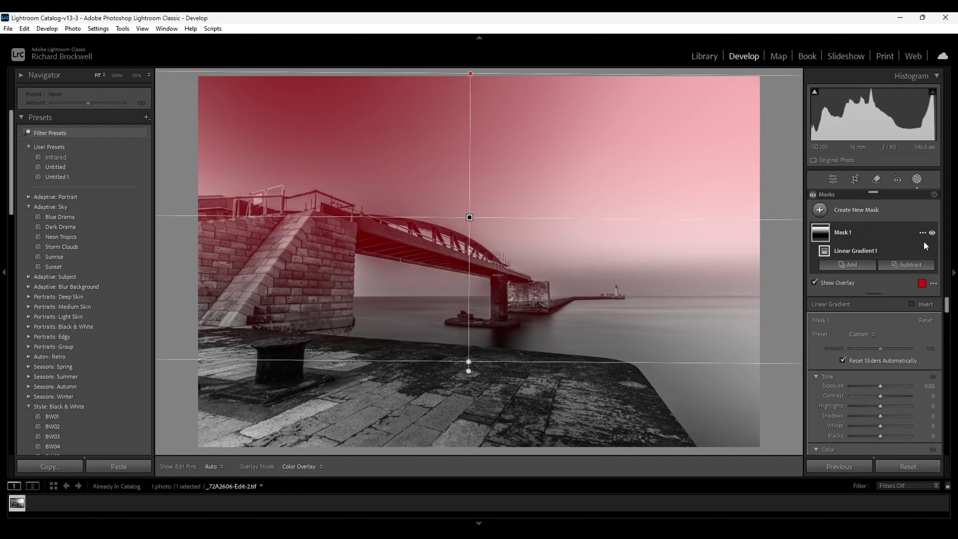
Intersect the linear gradient mask with a Select Sky mask.
click(923, 233)
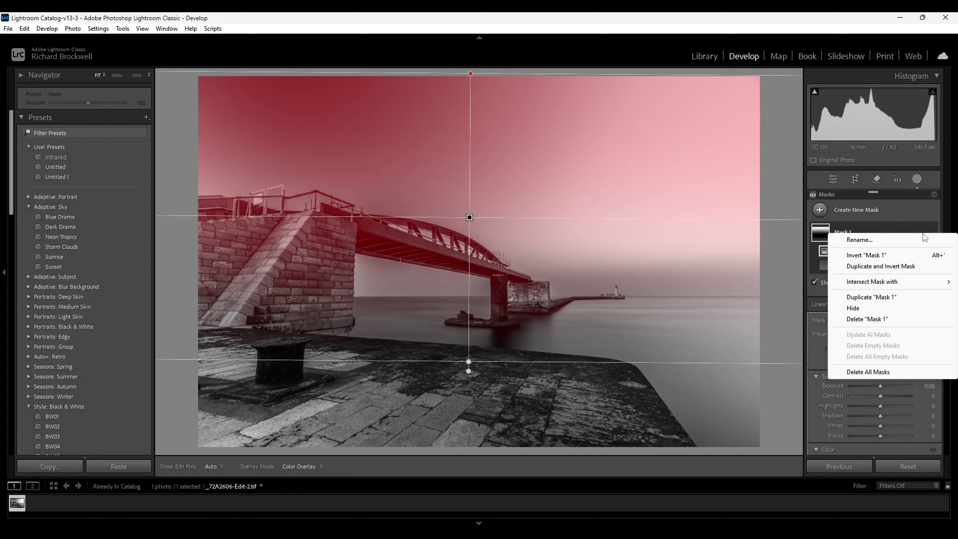
mouse_move(869, 283)
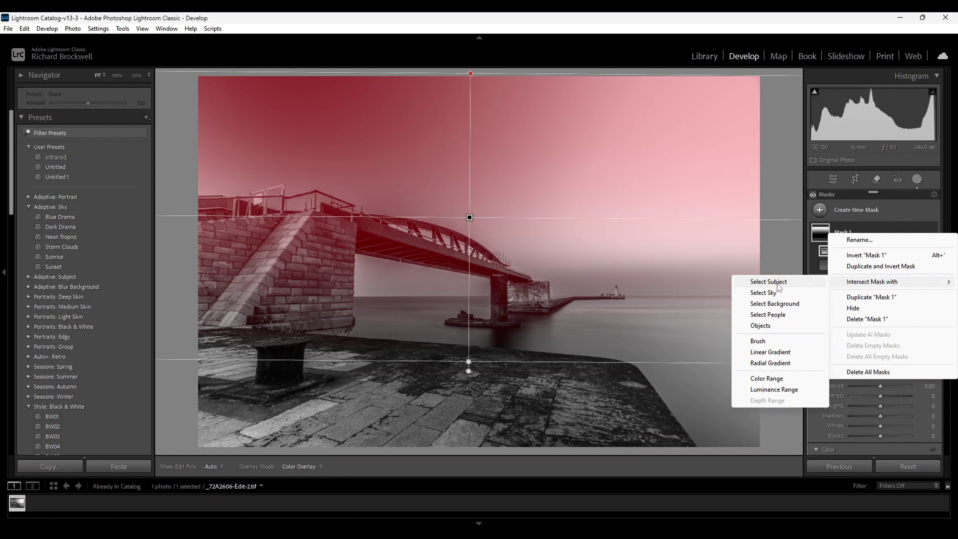
click(759, 294)
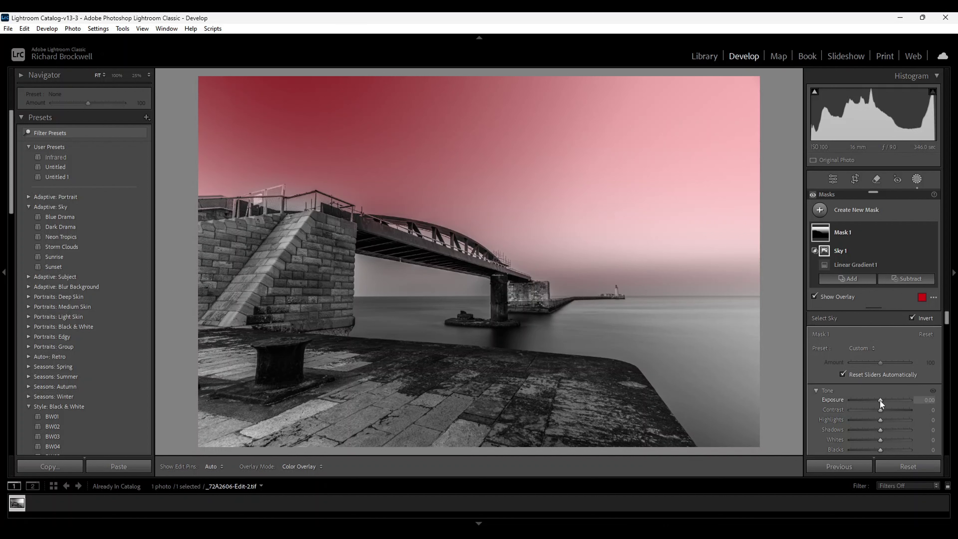
Hide the mask overlay and lower the sky gradient mask's Exposure to -1.42.
key(o)
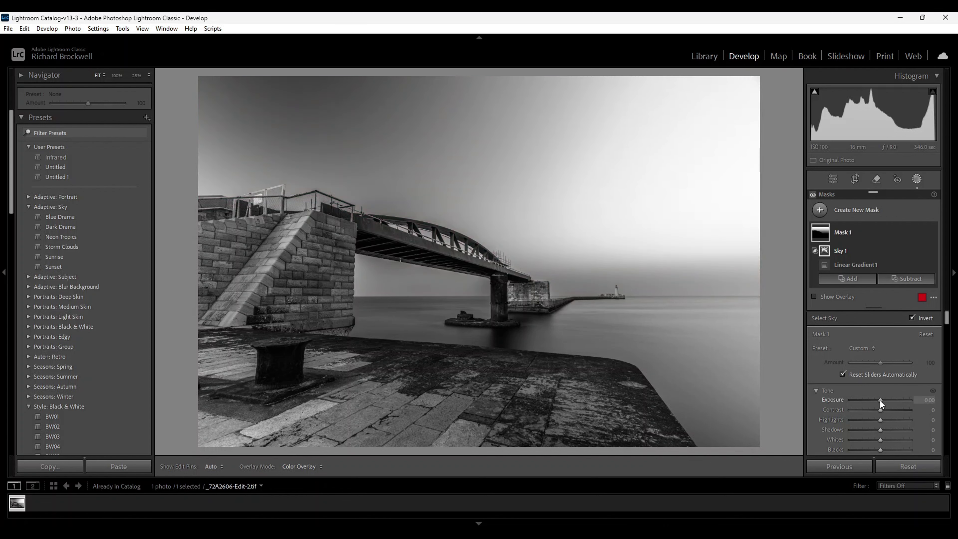
drag(881, 401, 868, 400)
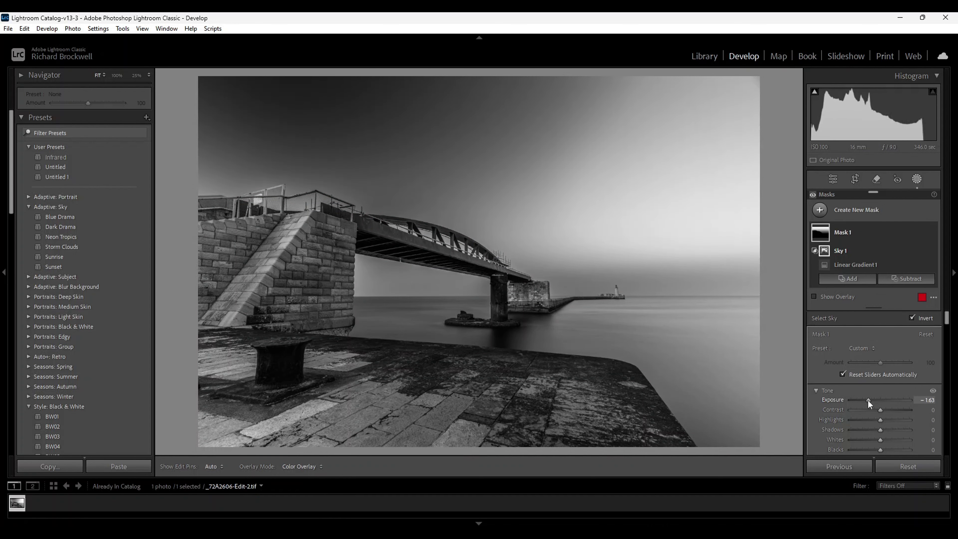
drag(868, 400, 869, 399)
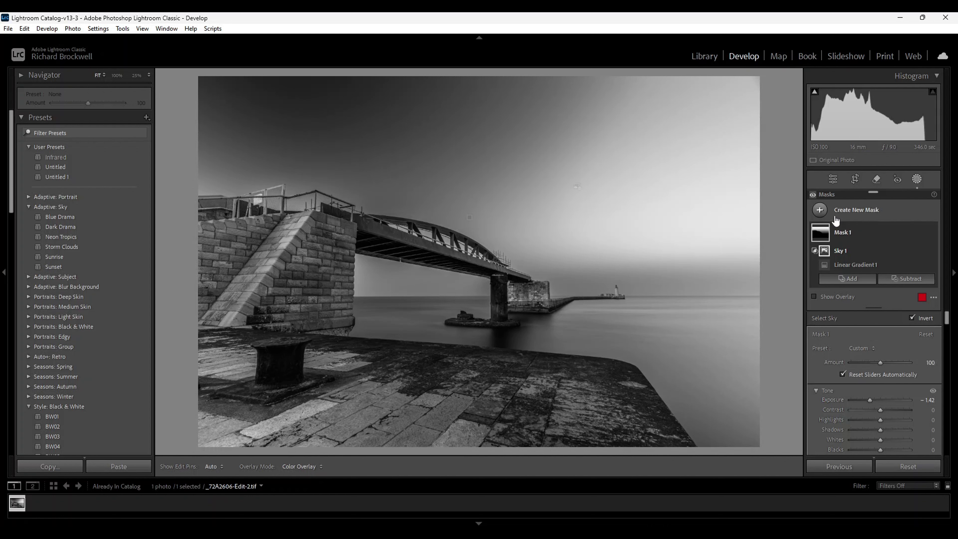
Add a diagonal linear gradient mask from the sky's upper right down to the quay edge, and intersect it with Select Sky.
click(820, 210)
click(855, 315)
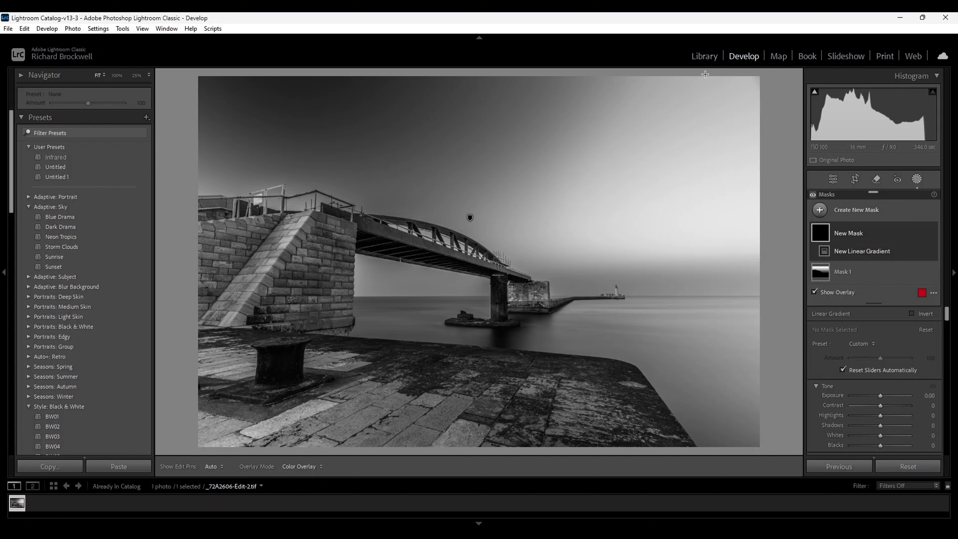
drag(696, 71, 562, 338)
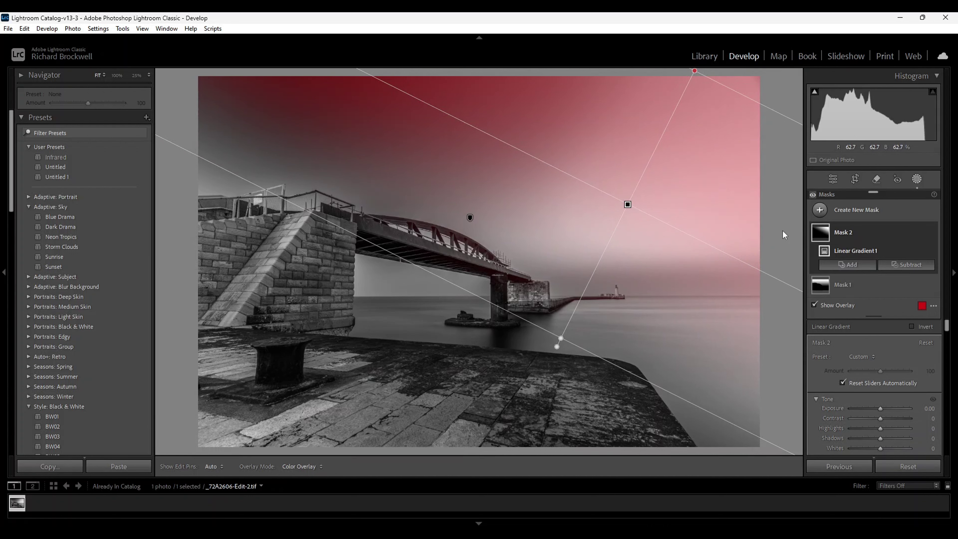
click(922, 232)
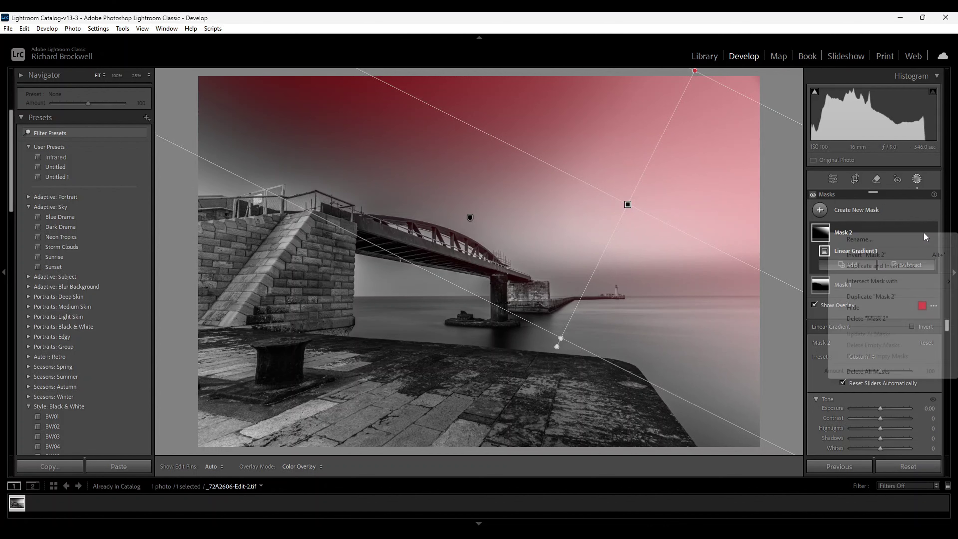
mouse_move(876, 280)
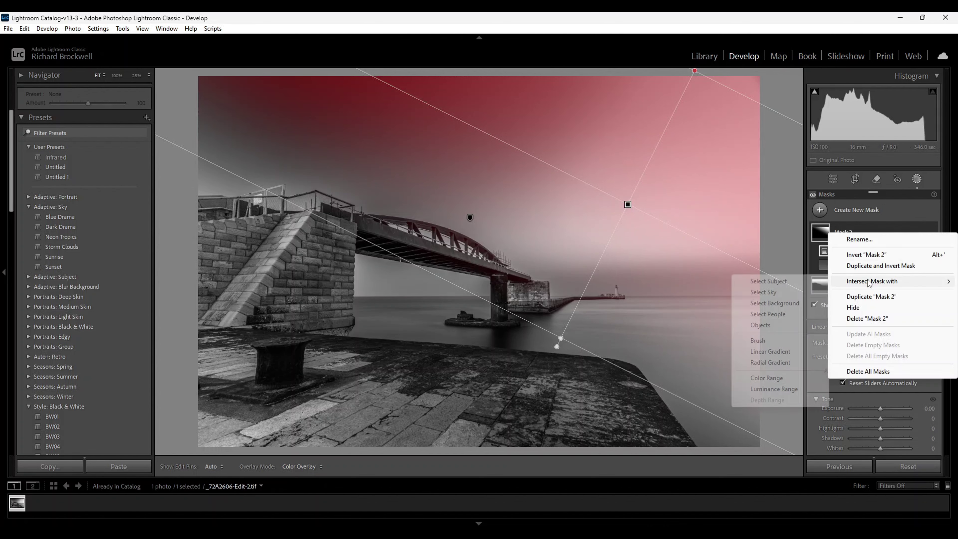
click(774, 293)
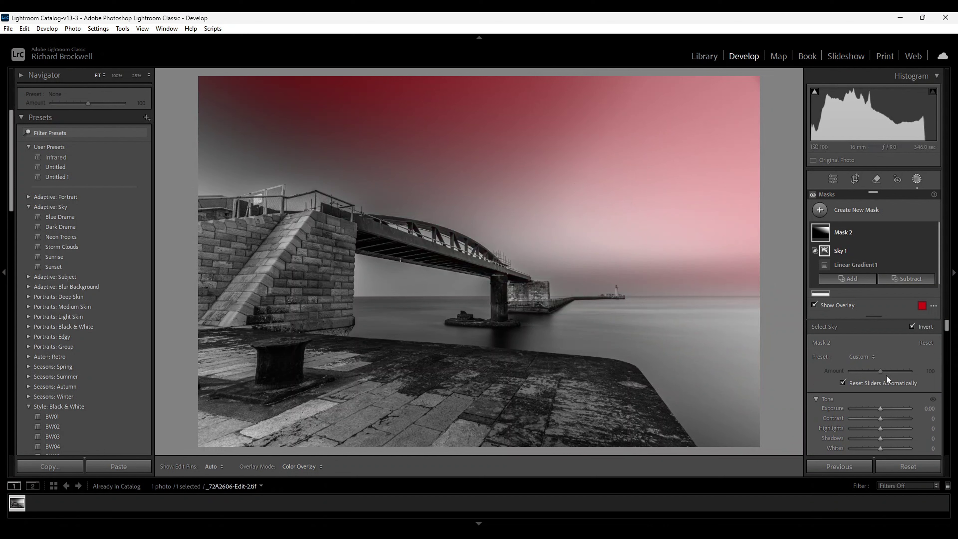
Hide the overlay and lower the diagonal sky mask's Exposure to -3.05.
key(o)
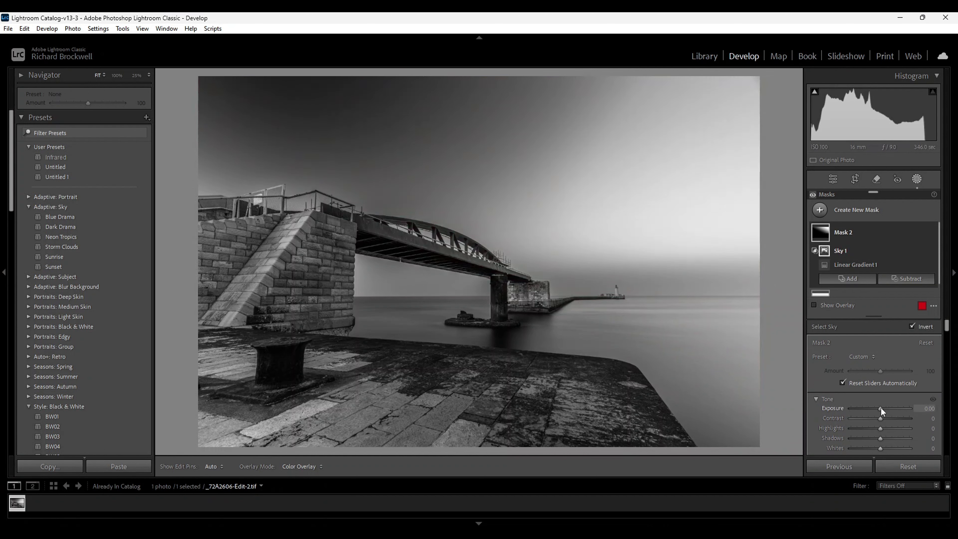
drag(882, 408, 859, 409)
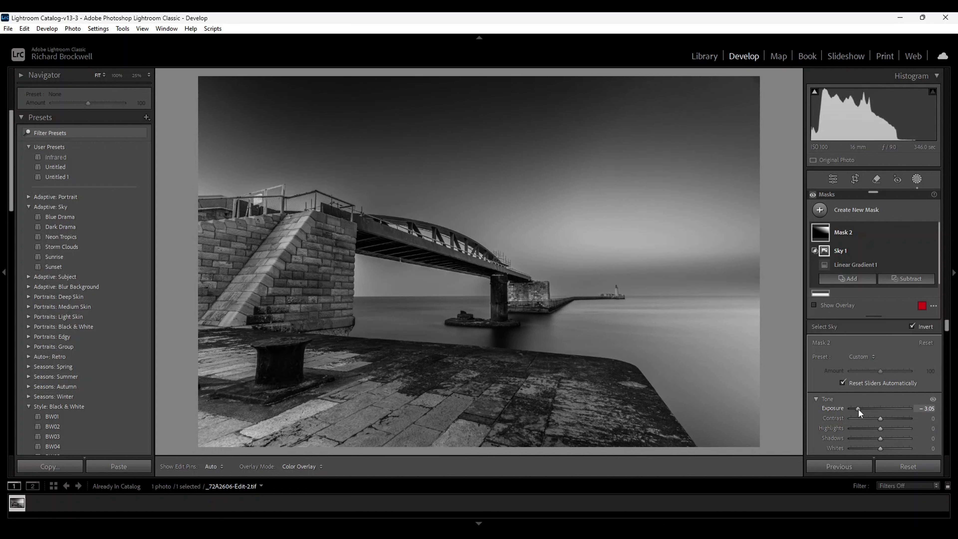
drag(858, 409, 859, 408)
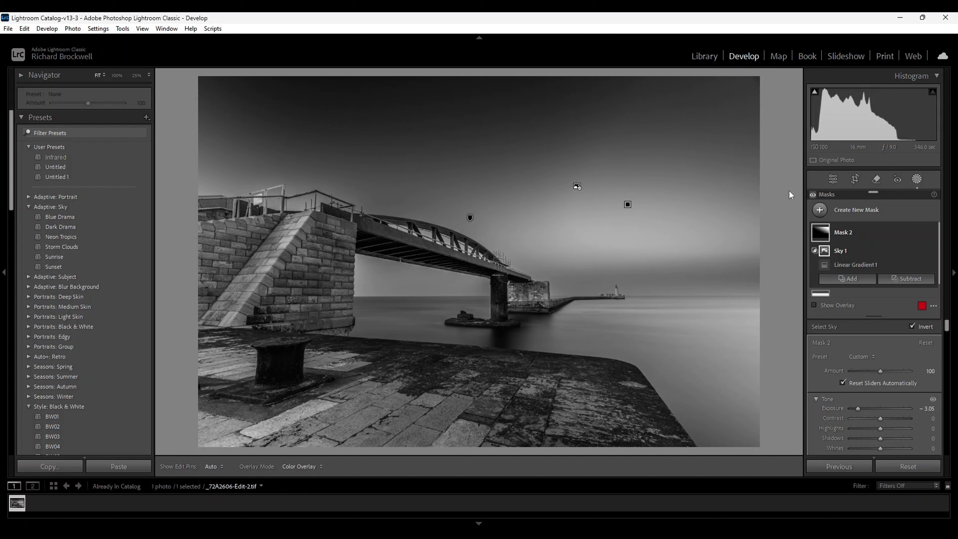
Add a linear gradient mask from the photo's bottom edge up to just below the horizon, and set its Exposure to -1.29.
click(820, 211)
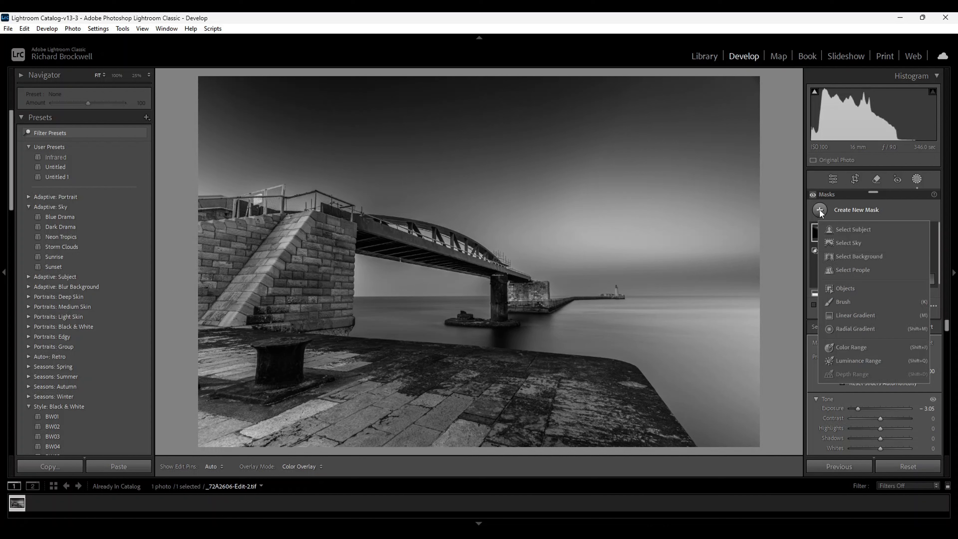
click(848, 314)
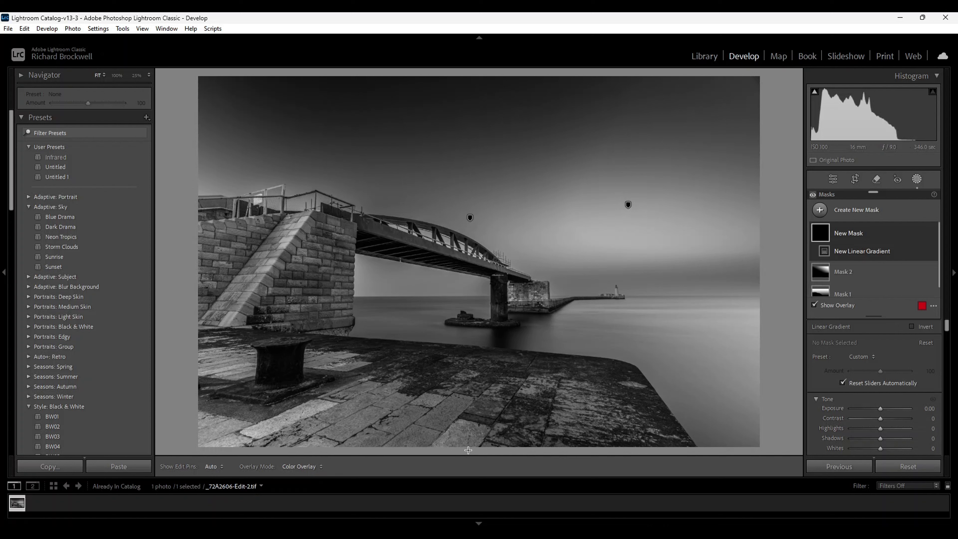
drag(468, 450, 471, 309)
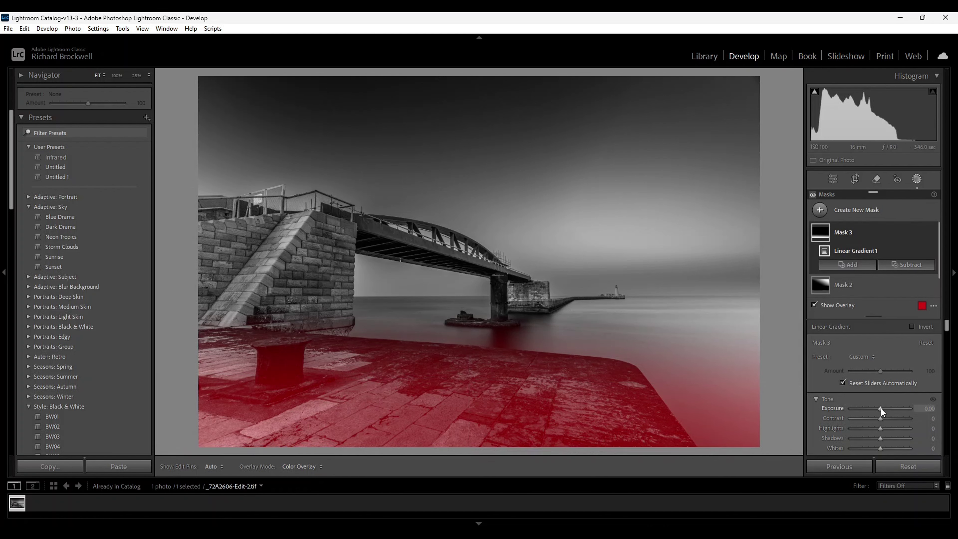
key(o)
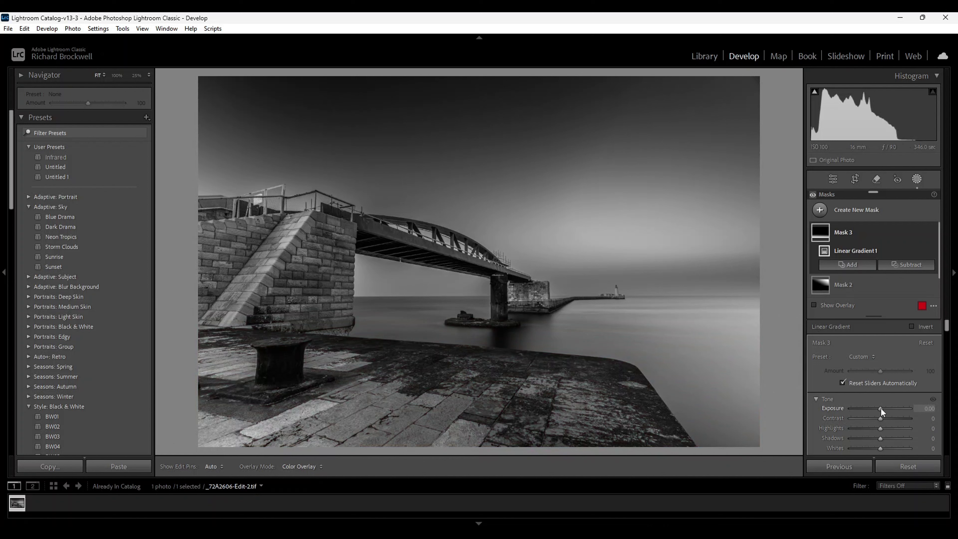
drag(882, 408, 871, 408)
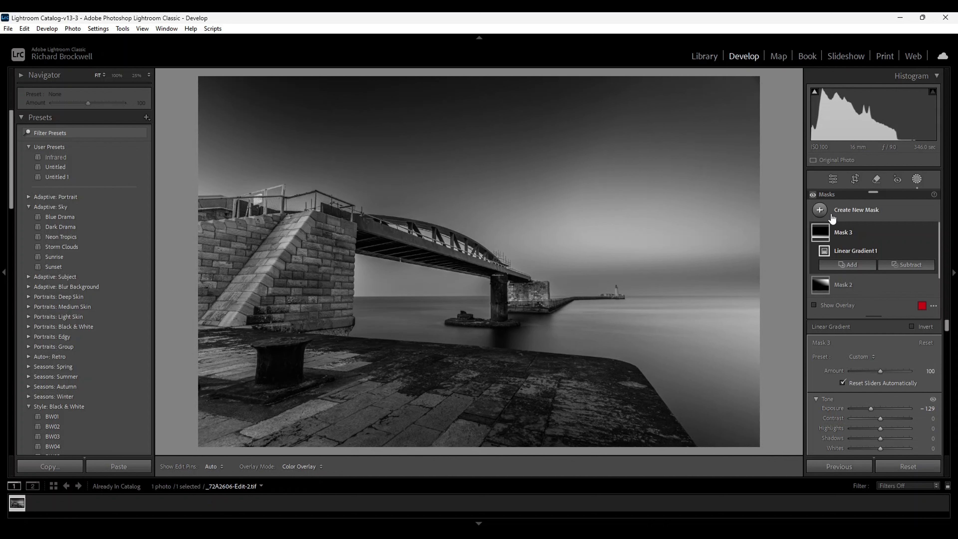
Add a shorter linear gradient mask over the lowest part of the quay and set its Exposure to -0.75.
click(819, 212)
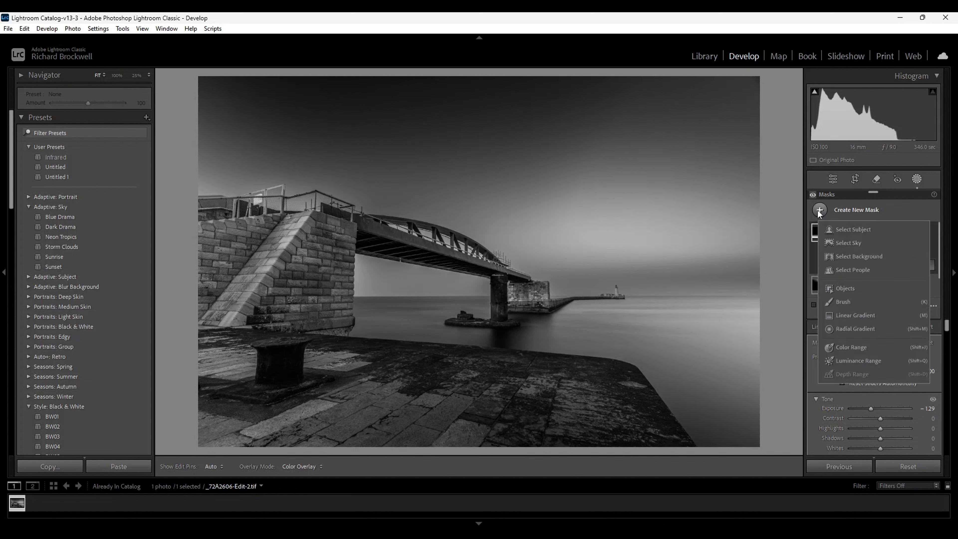
click(853, 316)
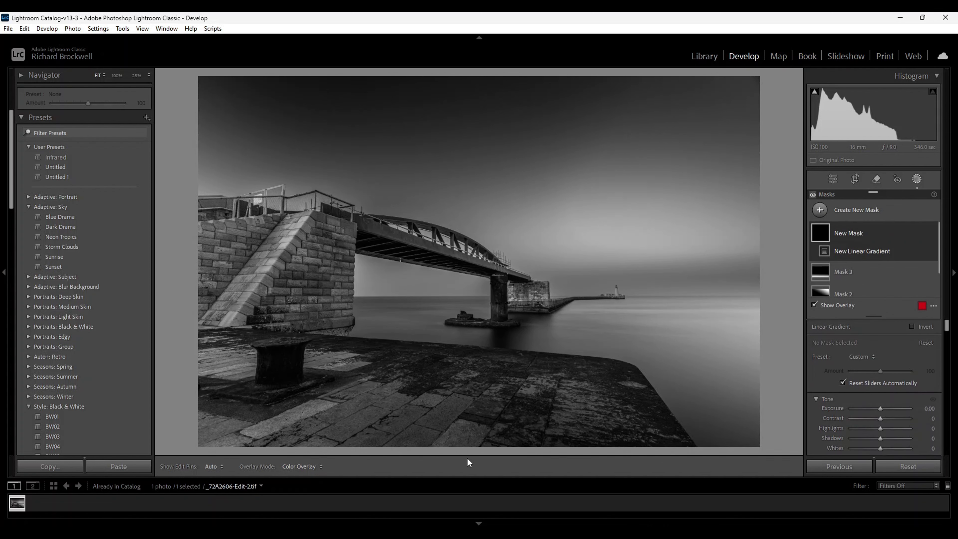
drag(472, 446, 472, 387)
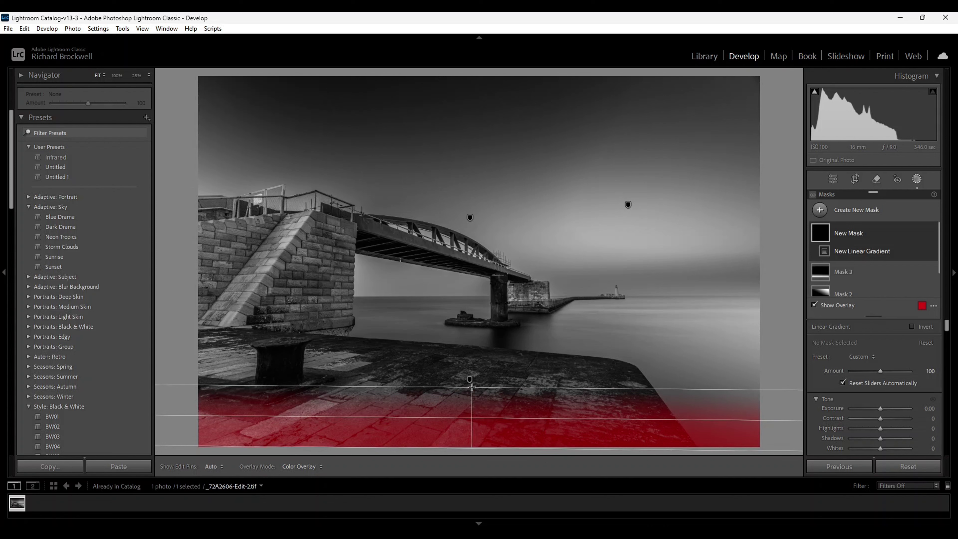
drag(472, 387, 472, 386)
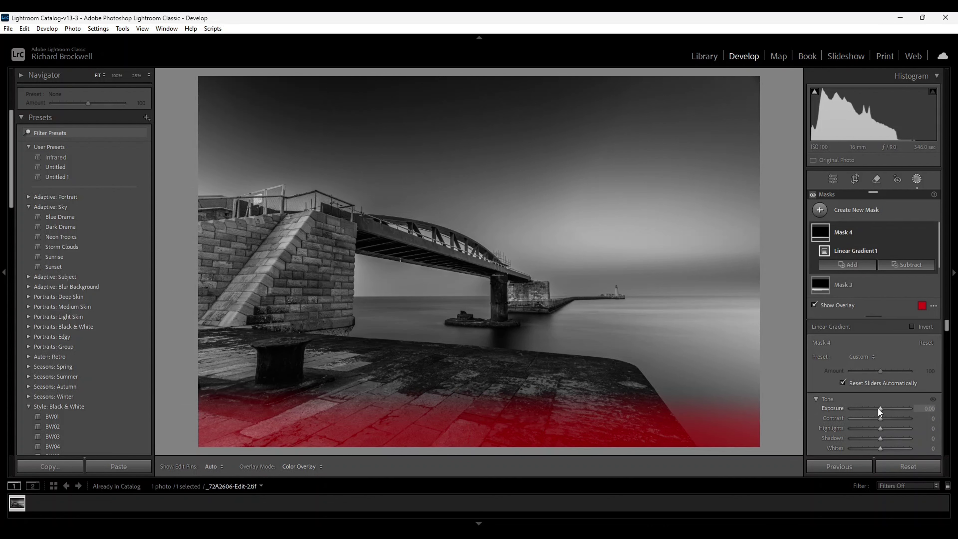
key(o)
drag(881, 408, 874, 409)
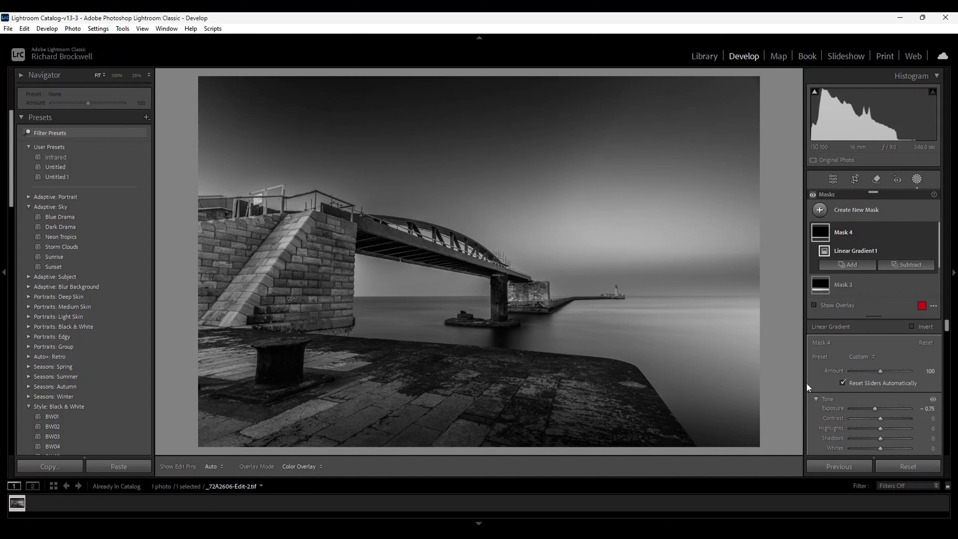
Add a wide radial gradient mask around the bridge's far end, shift it towards the lighthouse, and make it slightly taller.
mouse_move(802, 375)
click(820, 211)
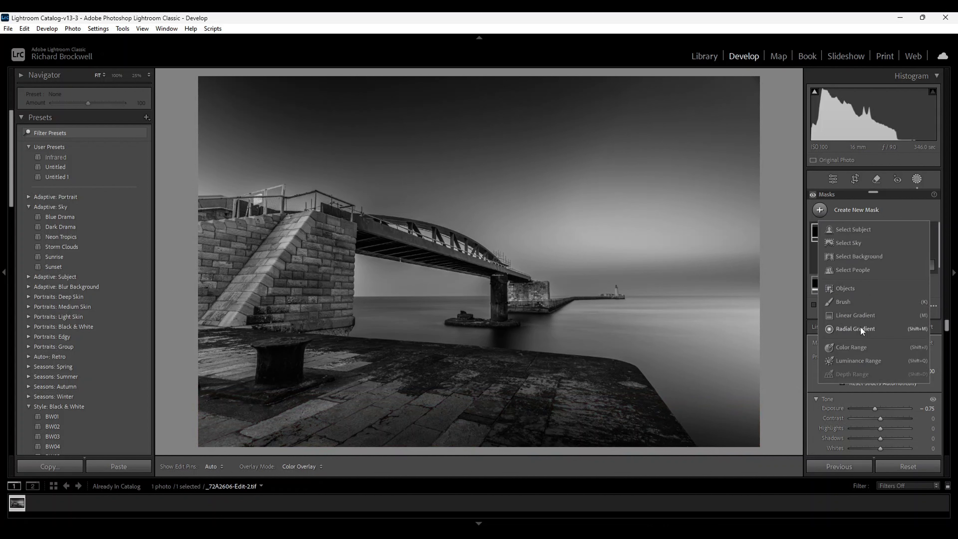
click(842, 330)
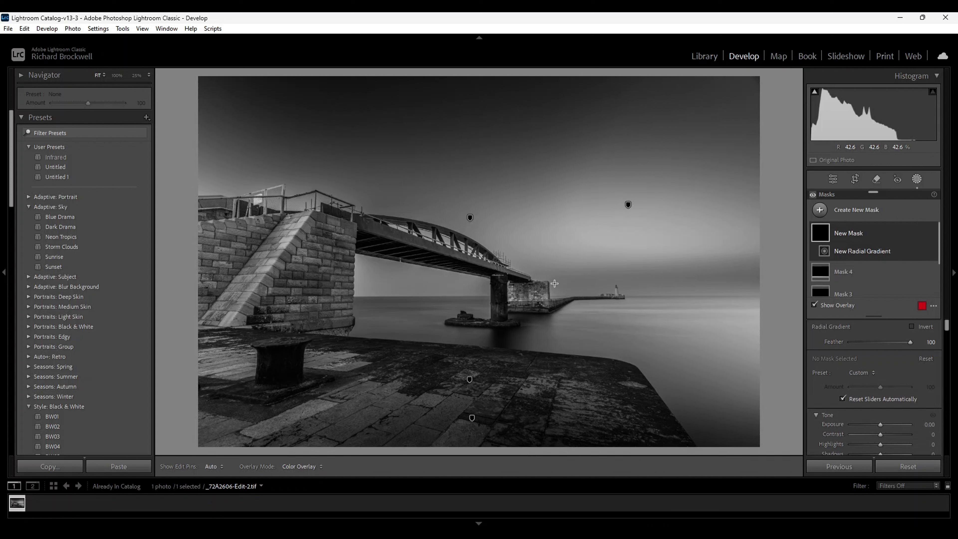
drag(549, 287, 783, 360)
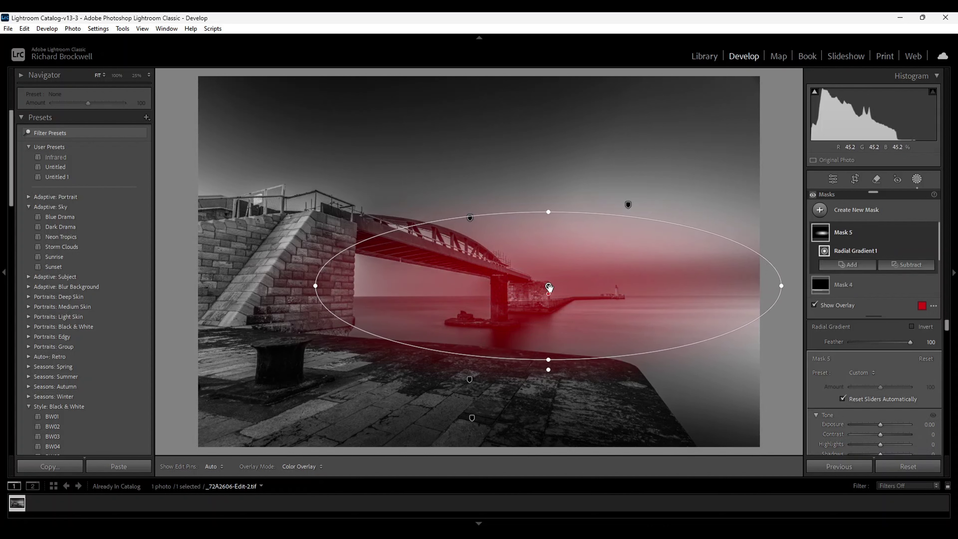
drag(549, 286, 604, 291)
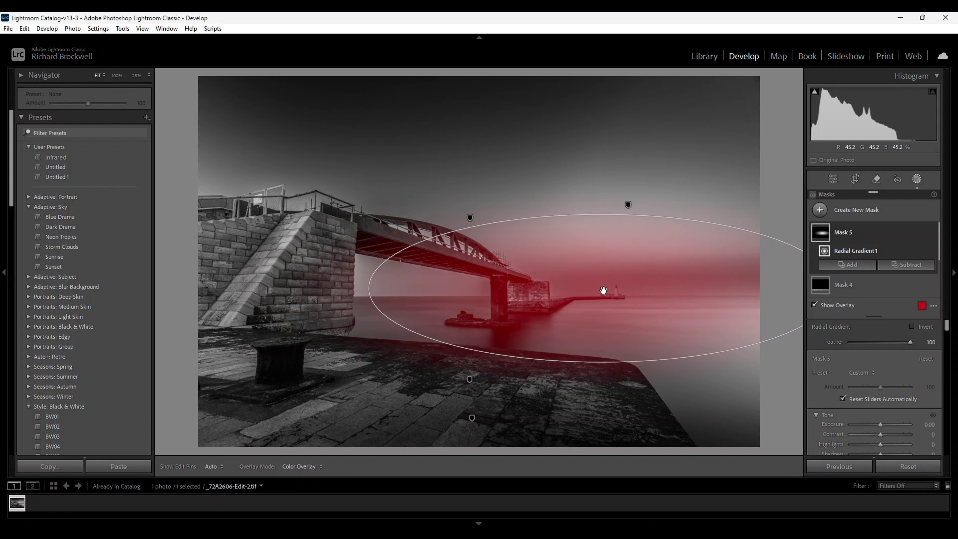
drag(603, 291, 604, 291)
drag(602, 362, 603, 375)
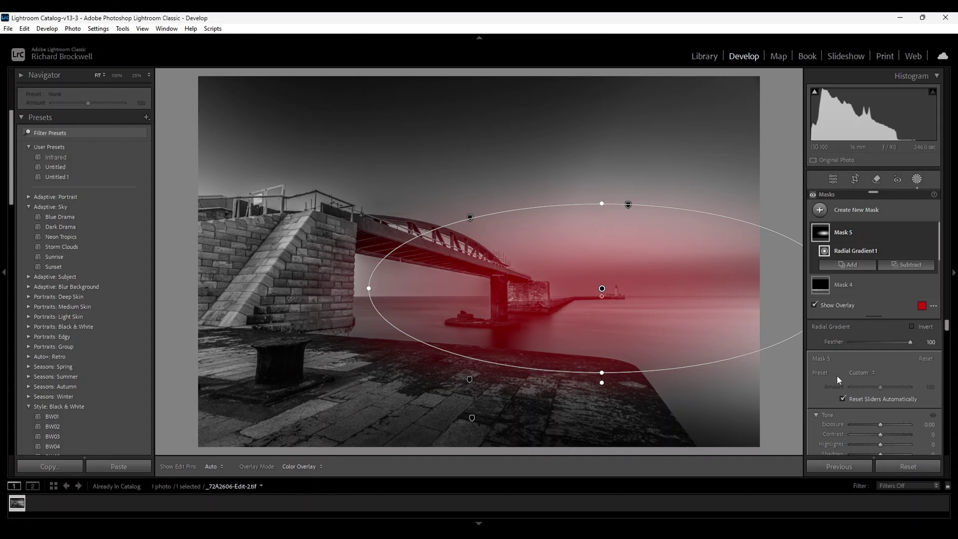
Hide the overlay and raise the radial mask's Exposure to 0.75.
key(o)
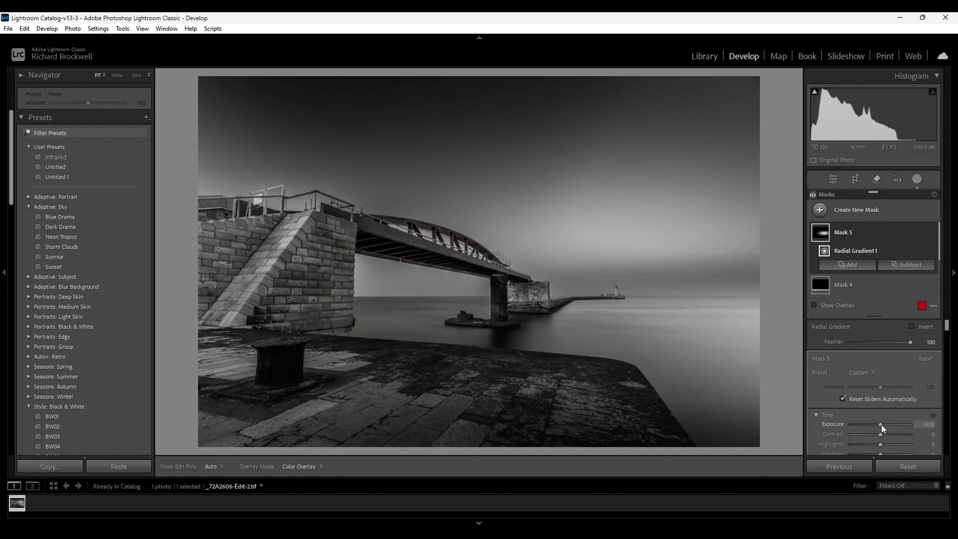
drag(881, 424, 887, 425)
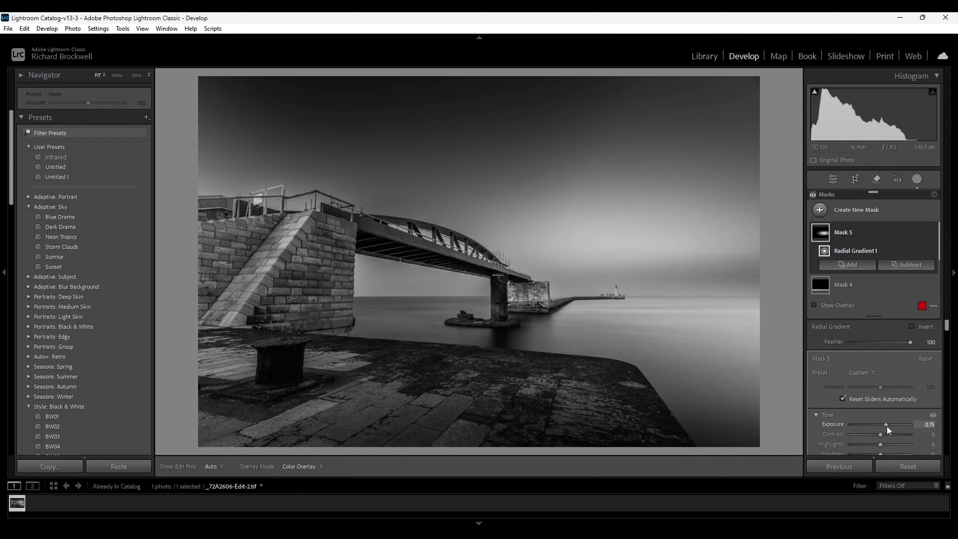
drag(887, 426, 888, 425)
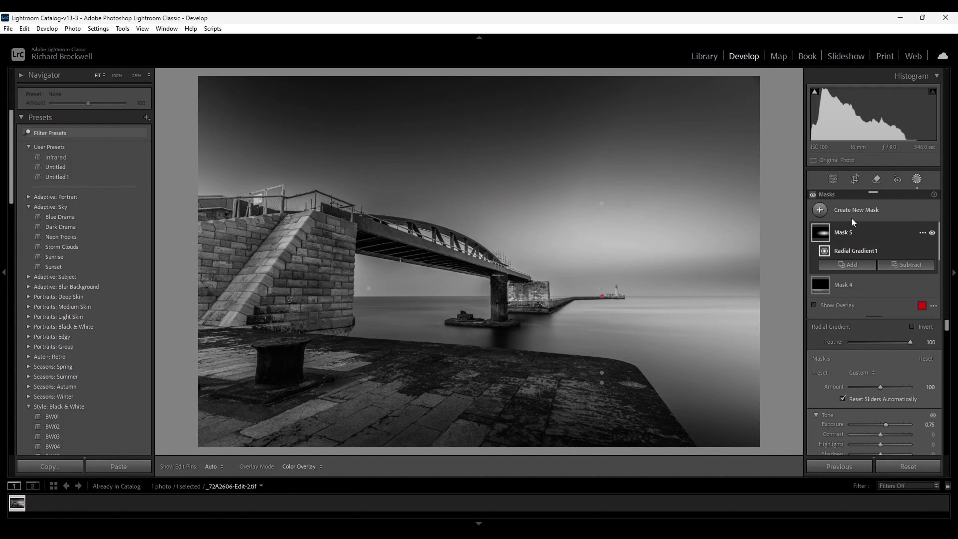
Add a thin radial gradient mask along the bright water below the lighthouse, stretched towards the bridge pier, and set its Exposure to -0.48.
click(821, 210)
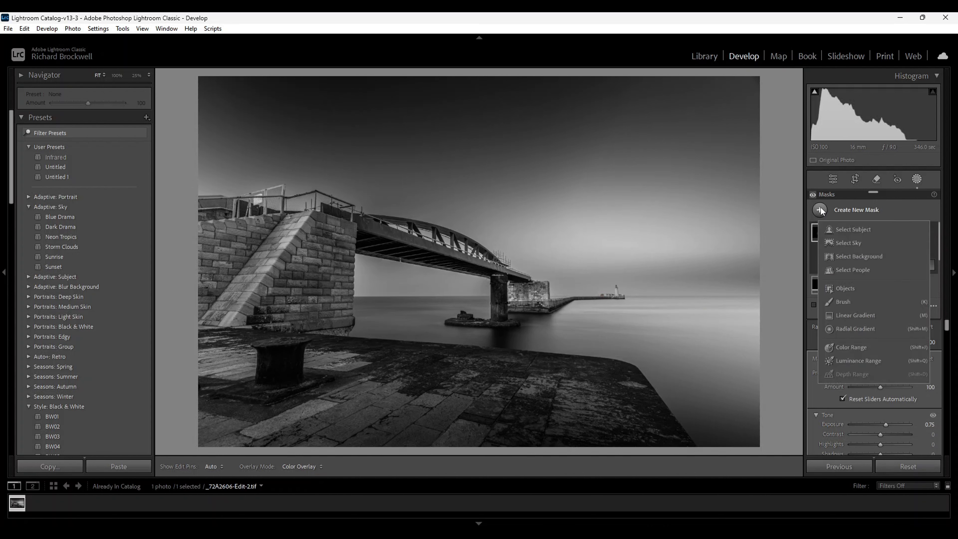
click(843, 329)
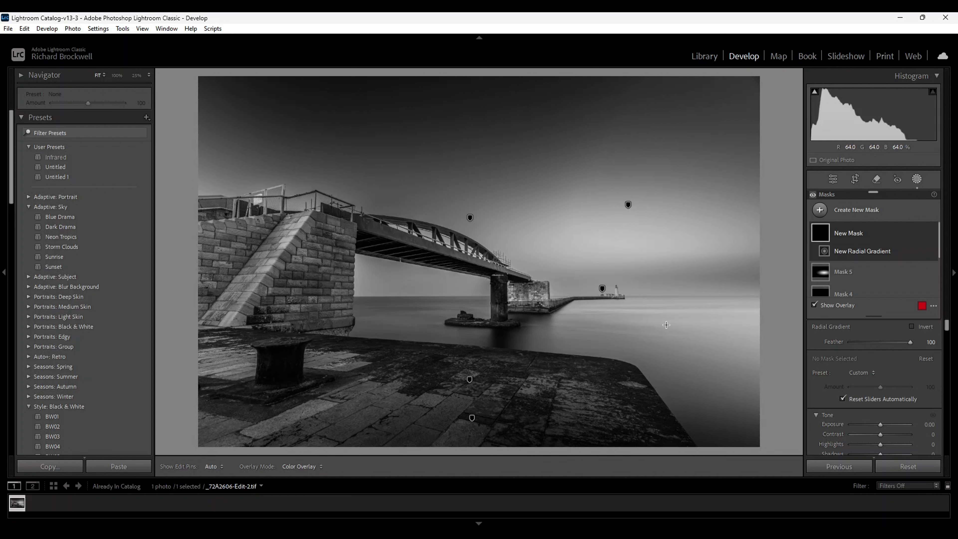
drag(666, 325, 786, 336)
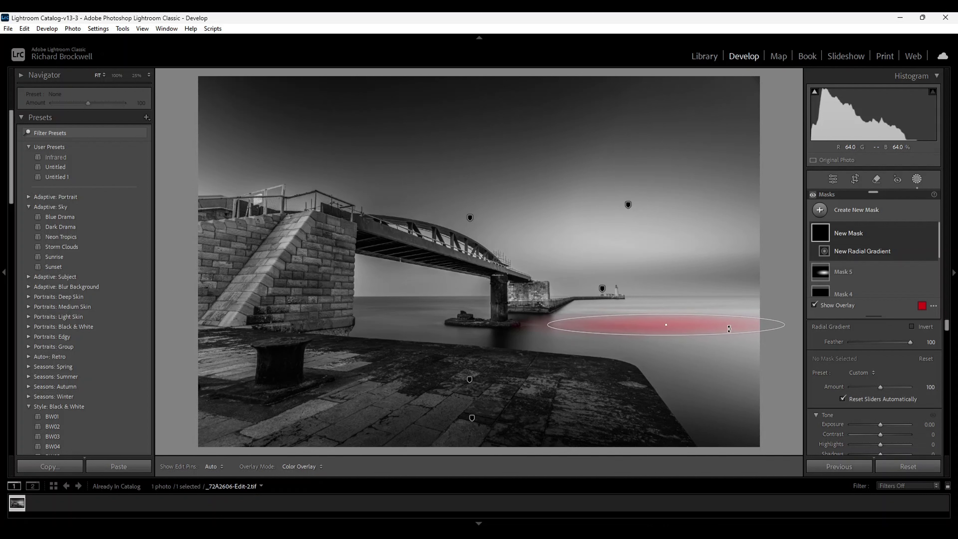
drag(674, 327, 758, 332)
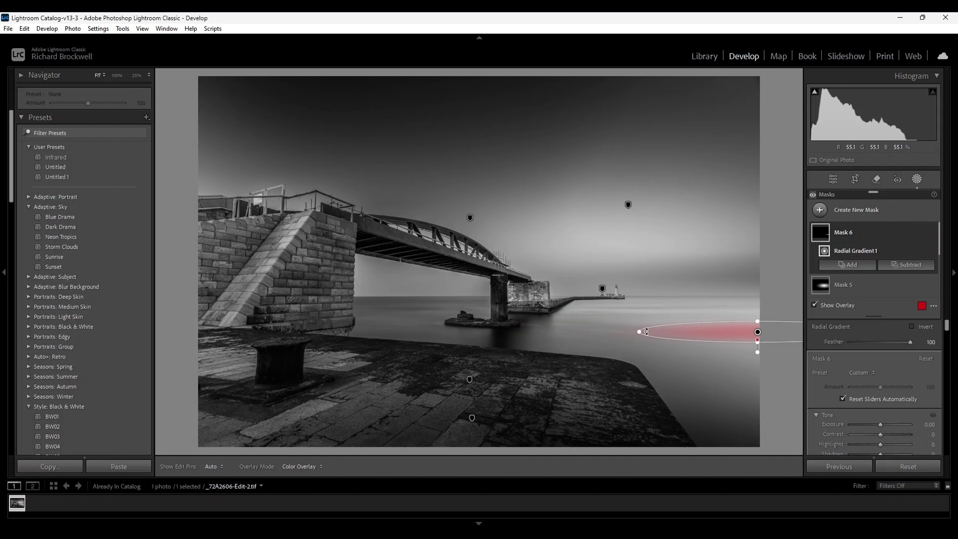
drag(635, 331, 560, 325)
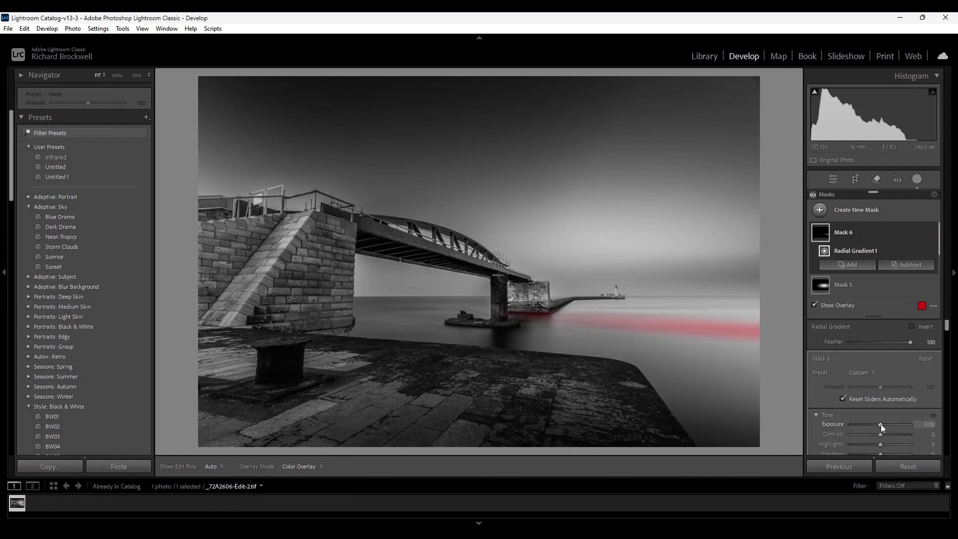
key(o)
drag(882, 424, 877, 424)
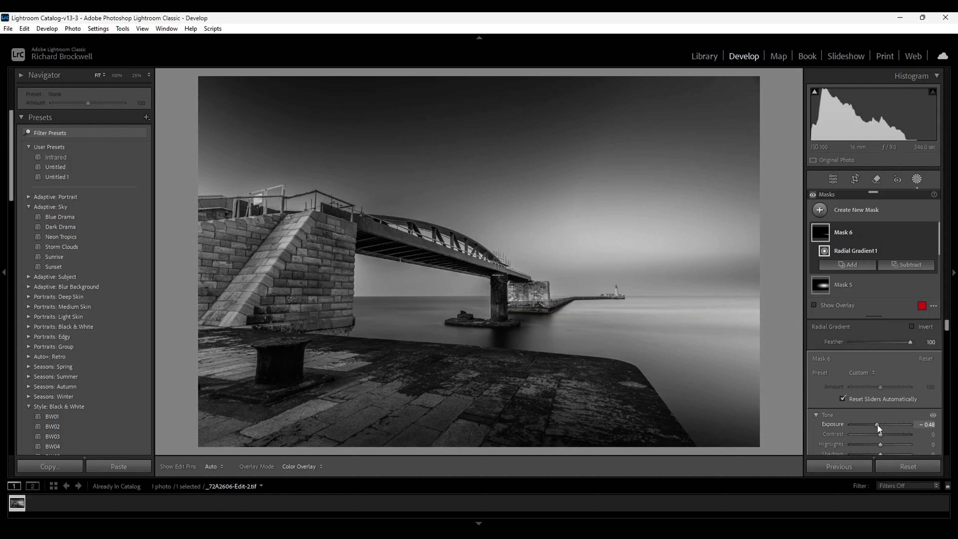
Fine-tune the Exposure of the current water mask to -0.47.
drag(877, 424, 878, 424)
Add a thin radial gradient mask over the water beyond the quay, tilt it slightly, shift it to the photo's right edge and lengthen it.
click(820, 211)
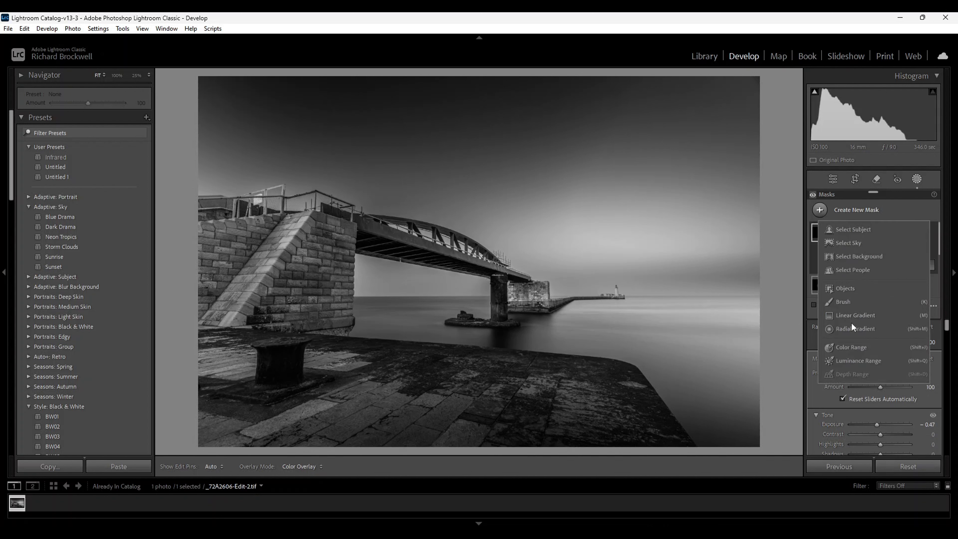
click(845, 328)
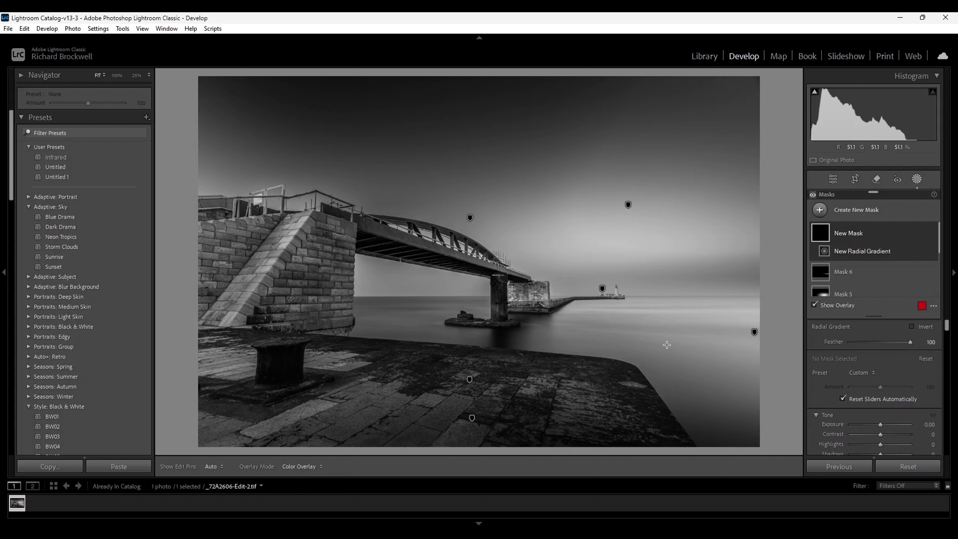
drag(673, 348, 799, 356)
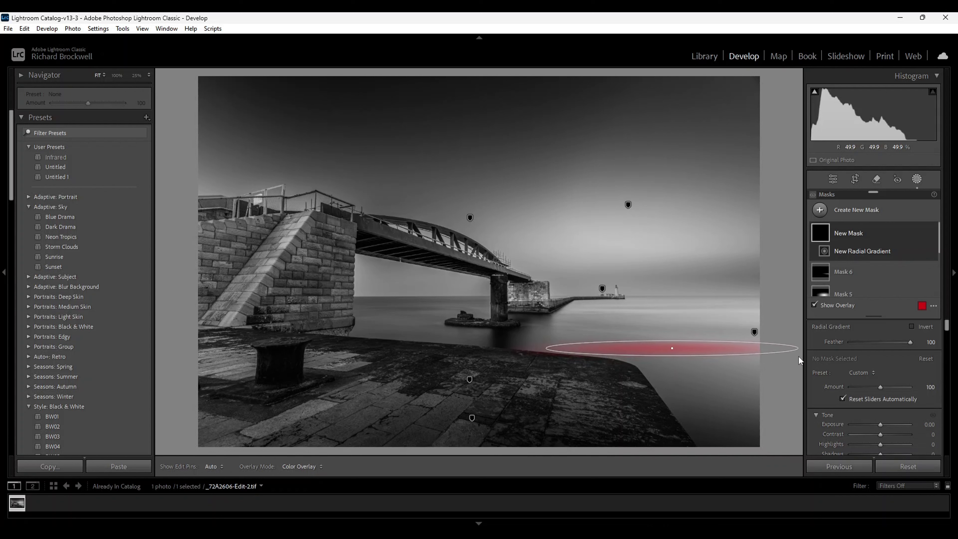
drag(539, 348, 544, 331)
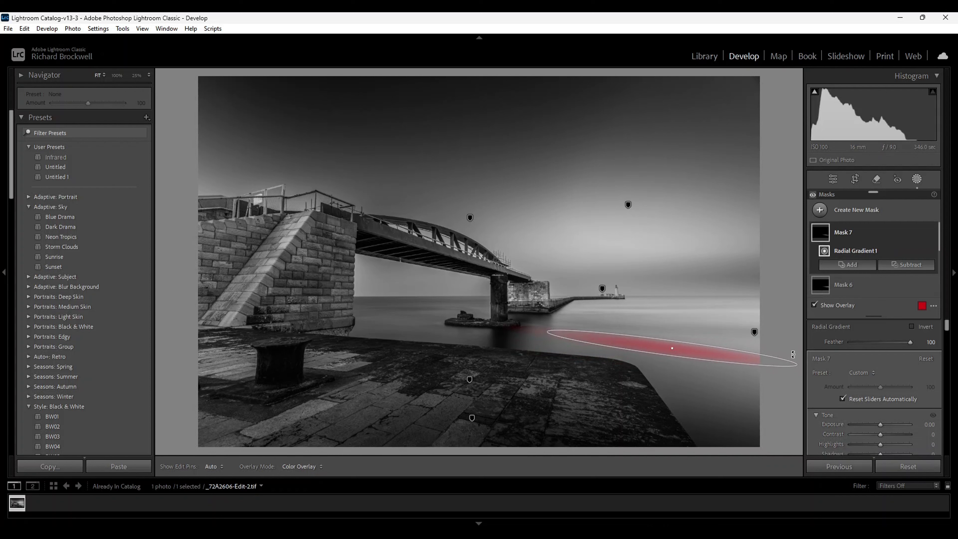
drag(794, 354, 794, 345)
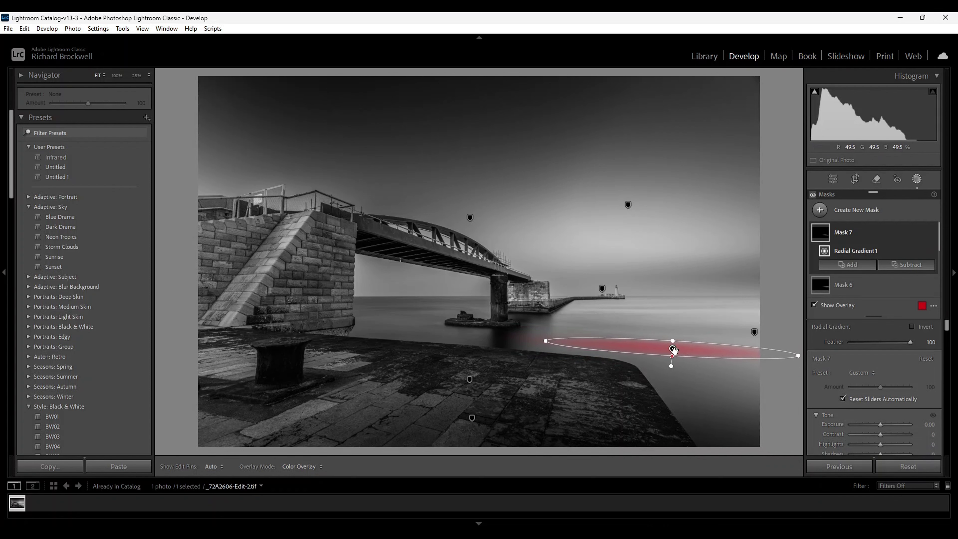
drag(674, 350, 747, 353)
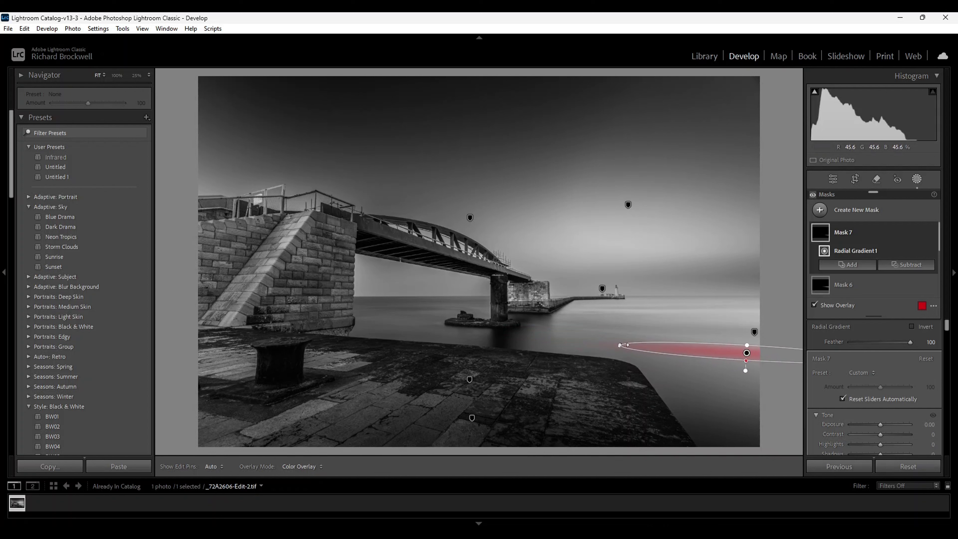
drag(621, 345, 573, 344)
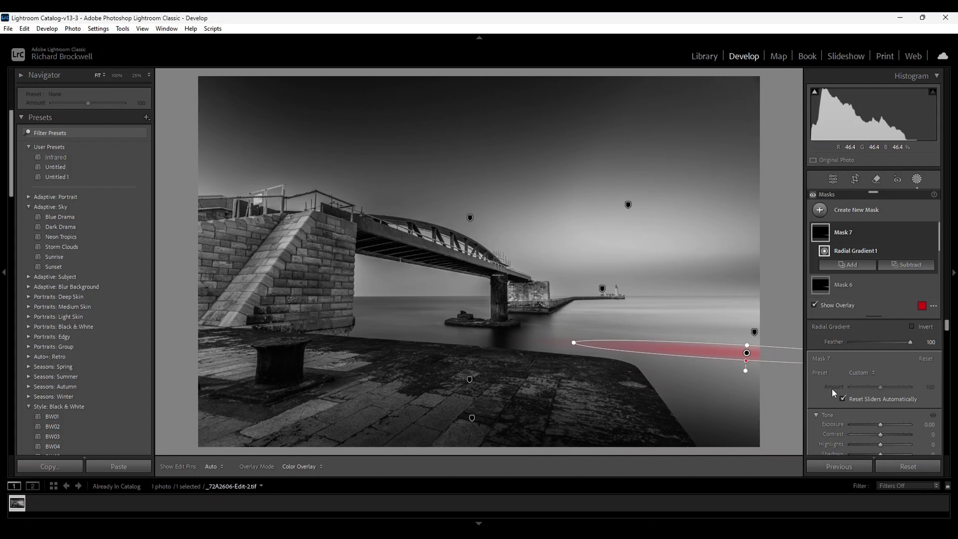
Hide the overlay and raise the new water mask's Exposure to 0.34.
key(o)
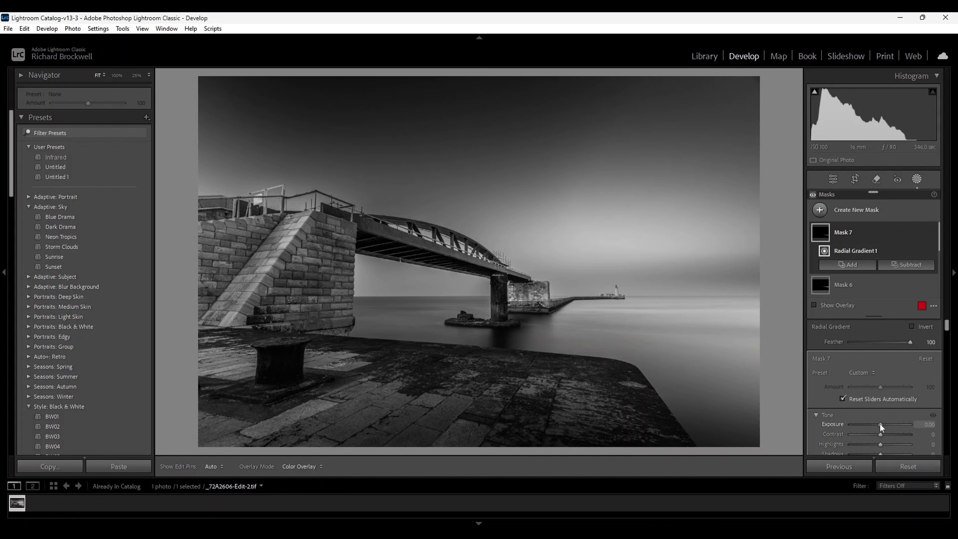
drag(881, 424, 883, 425)
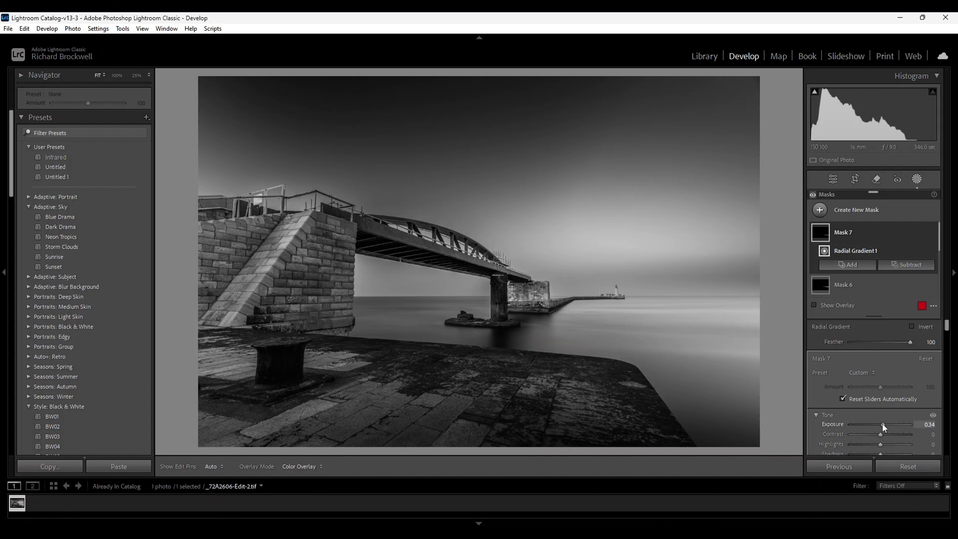
mouse_move(796, 338)
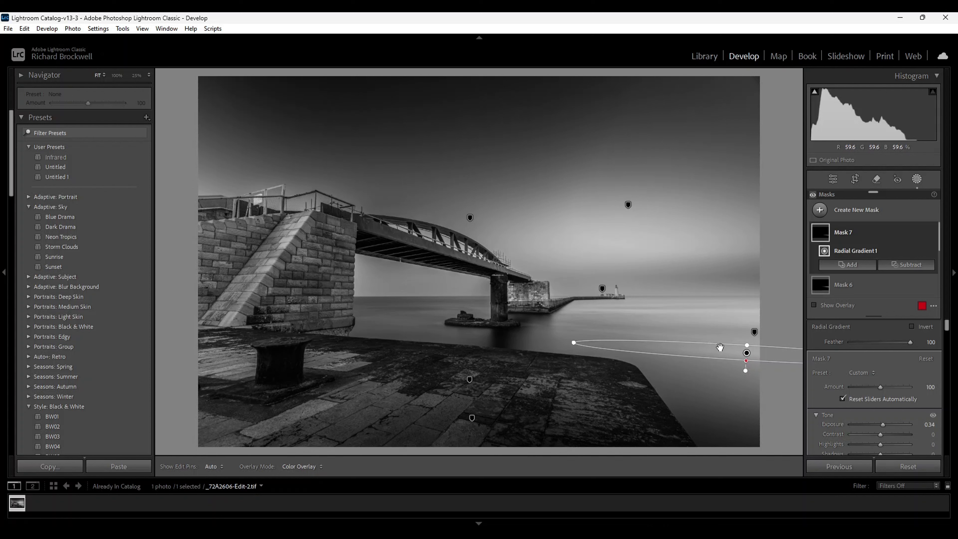
Add a small radial gradient mask over the bollard's body and set its Exposure to 2.71 and Shadows to 31 with the overlay hidden.
click(820, 210)
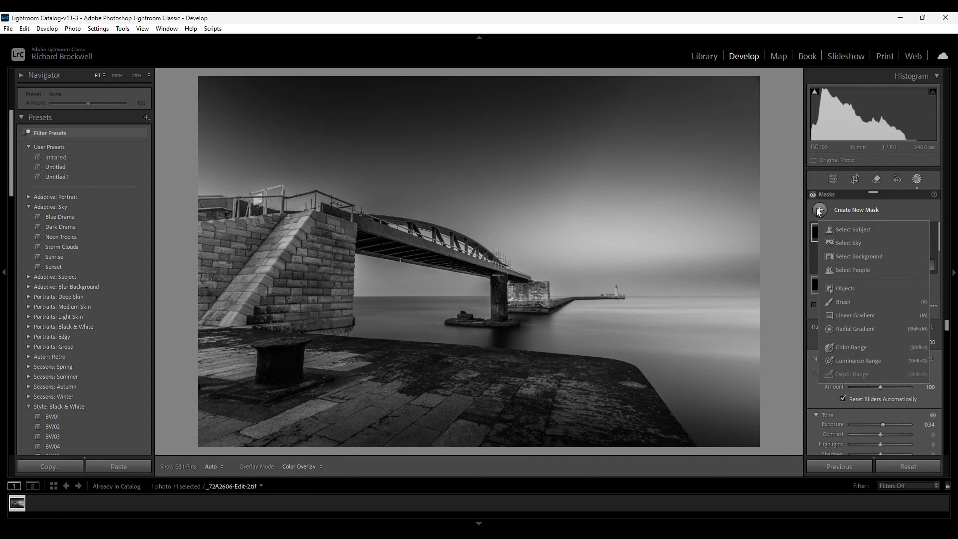
click(846, 328)
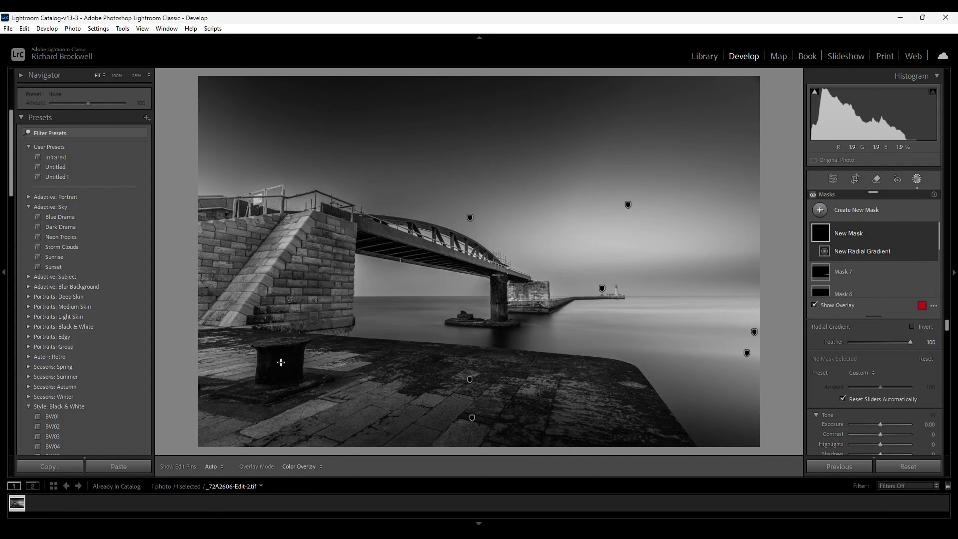
mouse_move(281, 362)
mouse_down()
mouse_move(279, 378)
mouse_move(304, 387)
mouse_move(281, 364)
mouse_up()
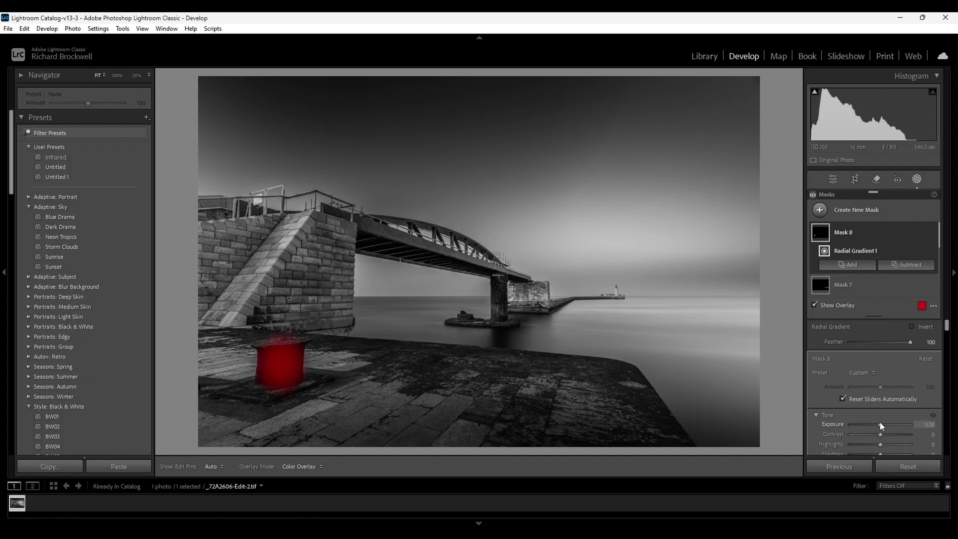
key(o)
drag(881, 423, 888, 425)
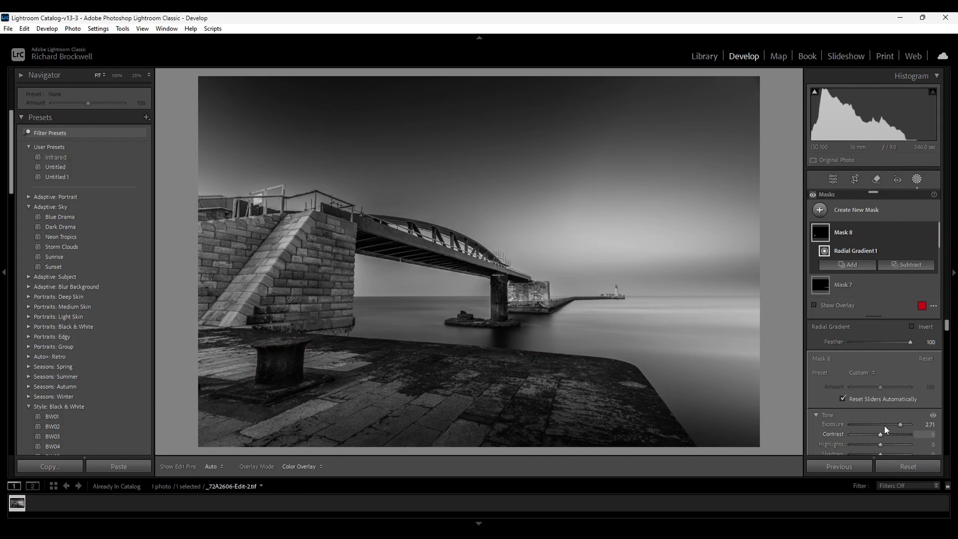
scroll(892, 413, down, 1)
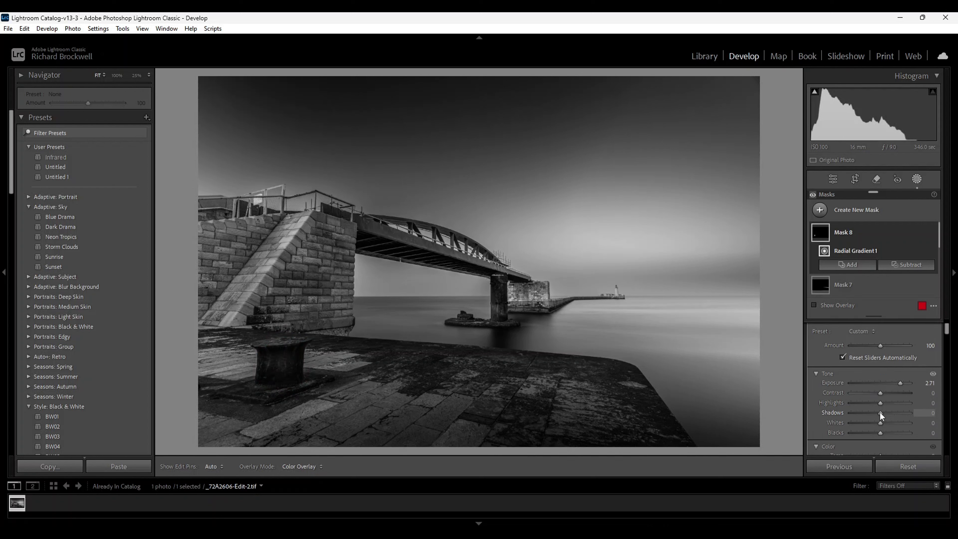
drag(882, 412, 891, 415)
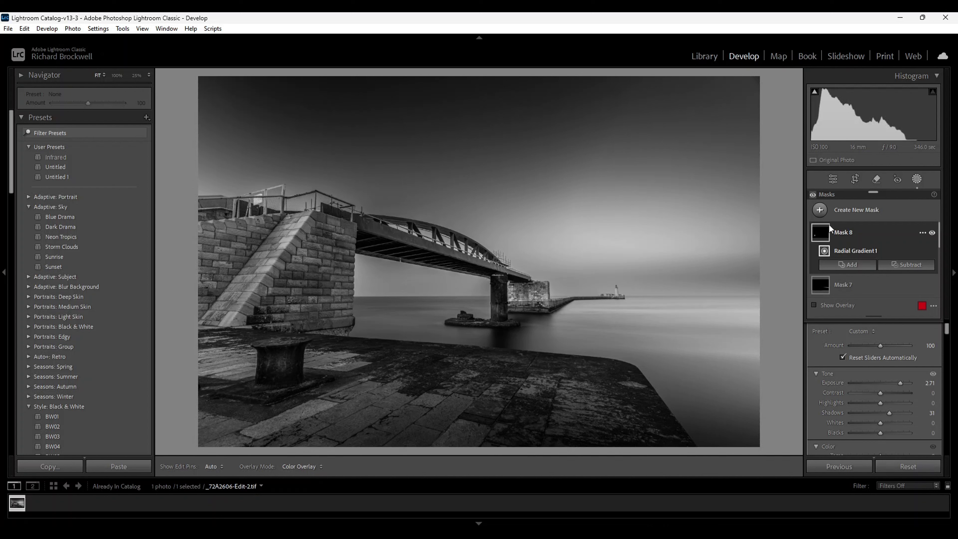
Add a flat radial gradient mask over the bollard's top, slightly widened and tilted, and set its Exposure to 0.54 with the overlay hidden.
click(821, 210)
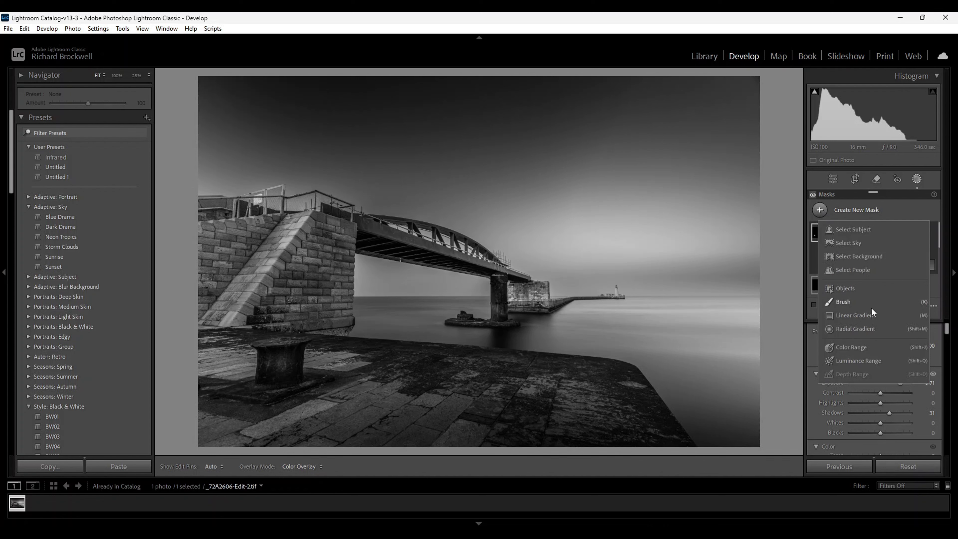
click(852, 328)
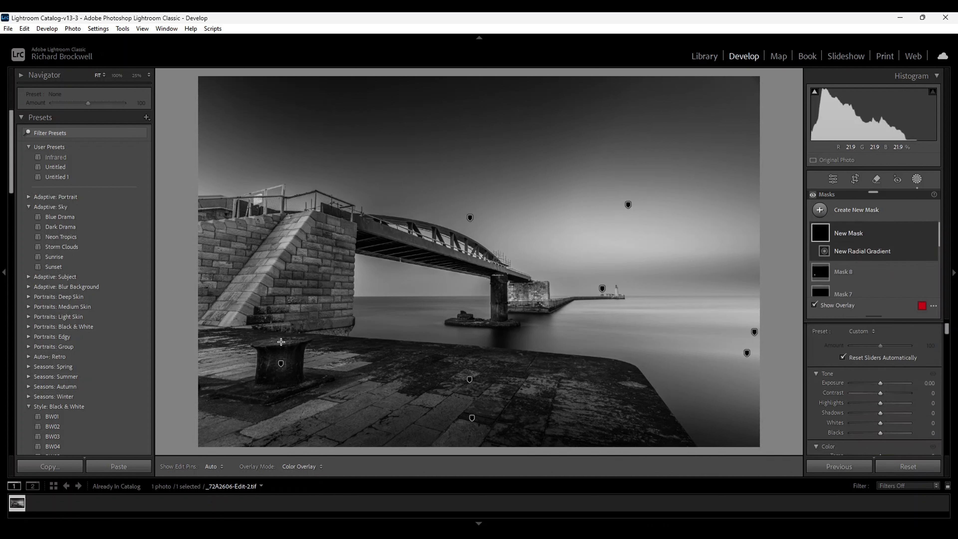
drag(281, 341, 306, 350)
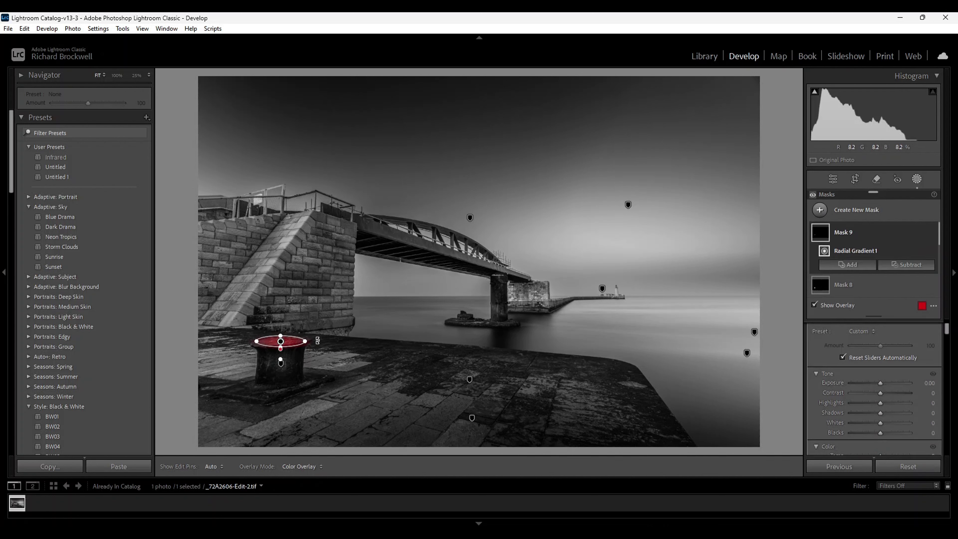
mouse_move(306, 339)
drag(305, 339, 311, 339)
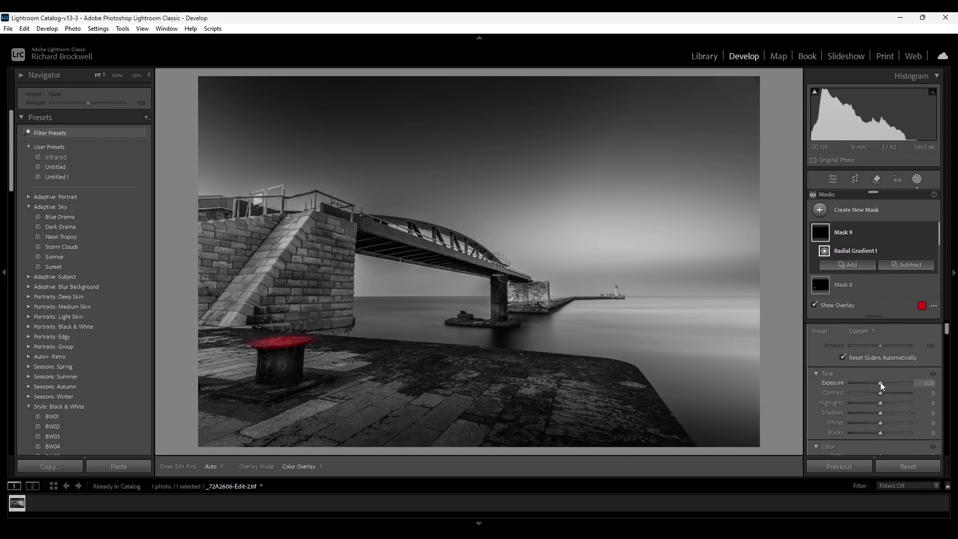
key(o)
drag(881, 383, 885, 382)
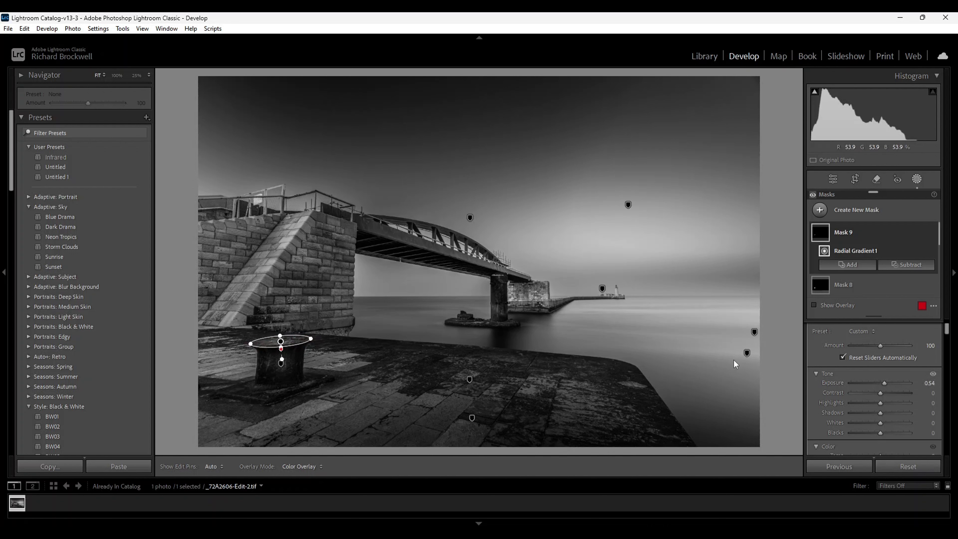
Add a wide radial gradient mask over the quay's far edge, tilt and widen it along the edge, and set its Exposure to 1.02.
click(820, 211)
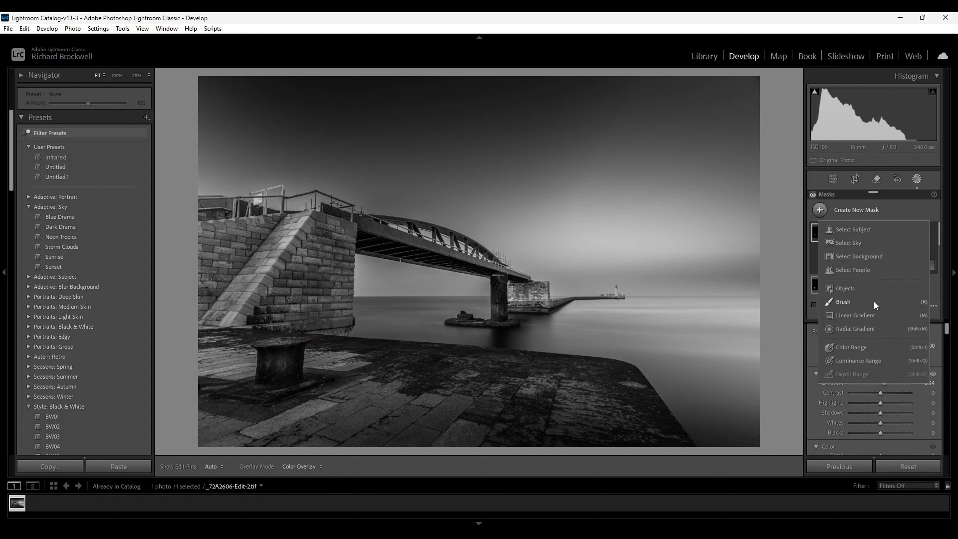
click(853, 328)
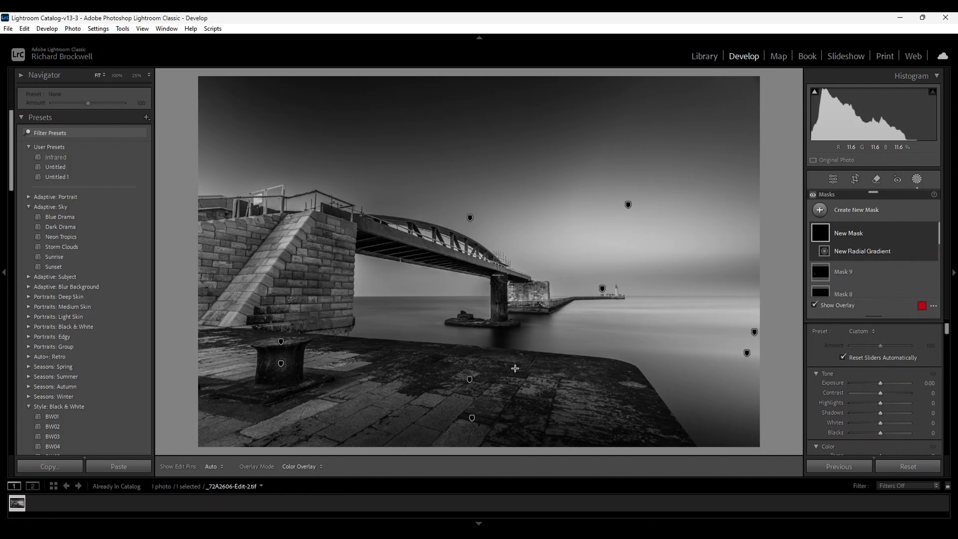
drag(515, 368, 667, 397)
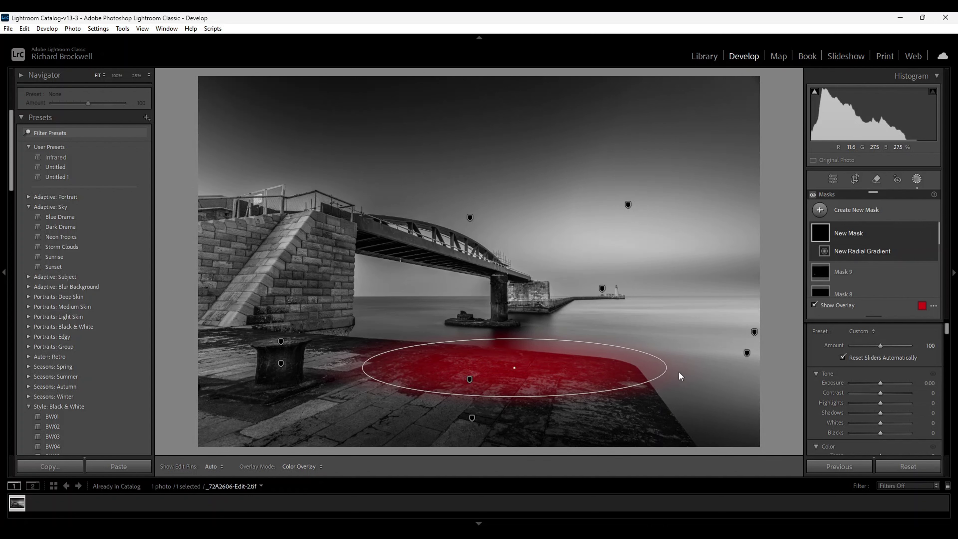
drag(674, 362, 694, 385)
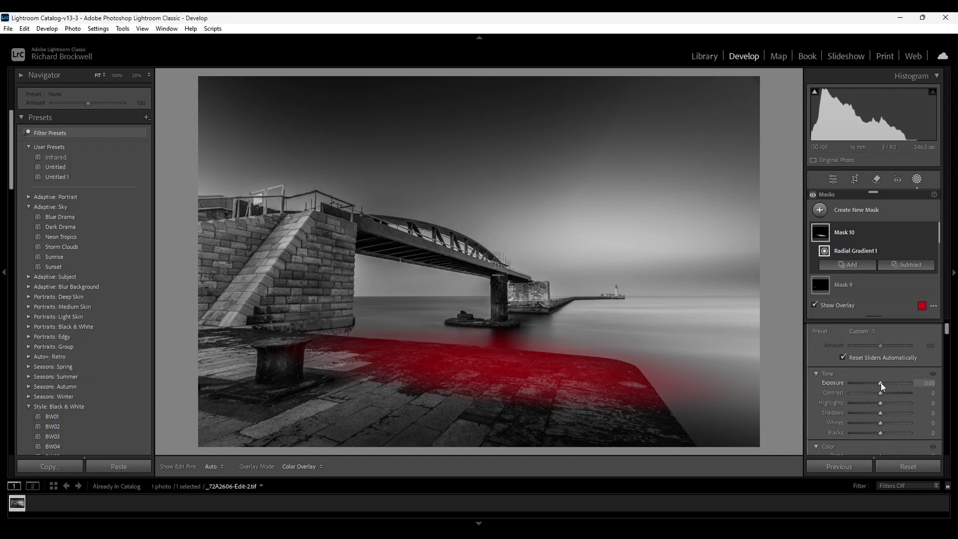
key(o)
drag(882, 384, 889, 383)
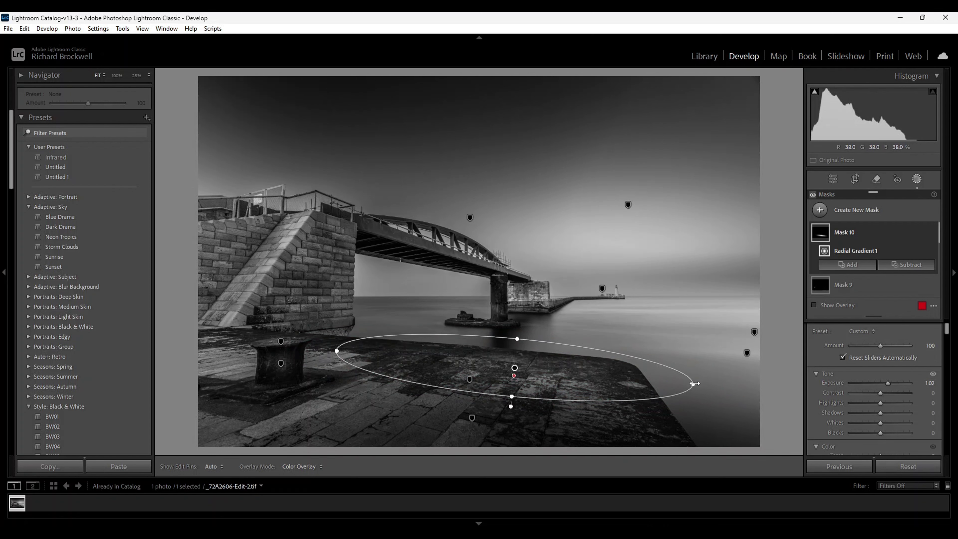
drag(694, 384, 723, 386)
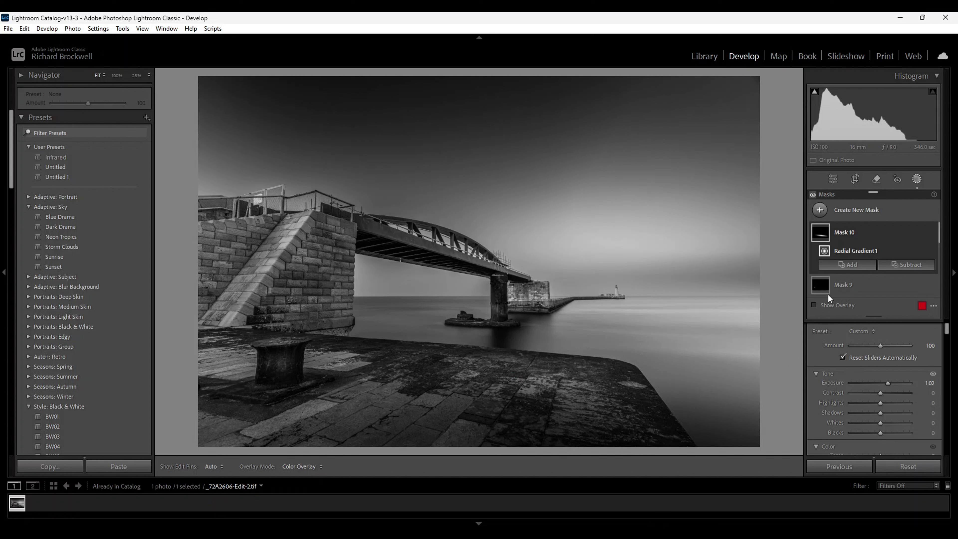
Add a narrow radial gradient mask rotated and lengthened along the sloping stone buttress, and lower its Exposure to -1.22 with the overlay hidden.
click(820, 211)
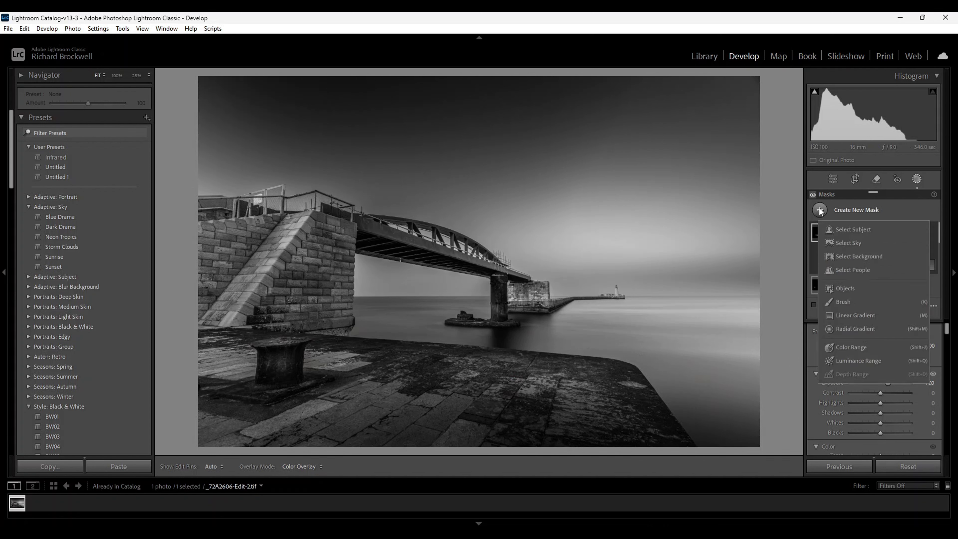
click(848, 329)
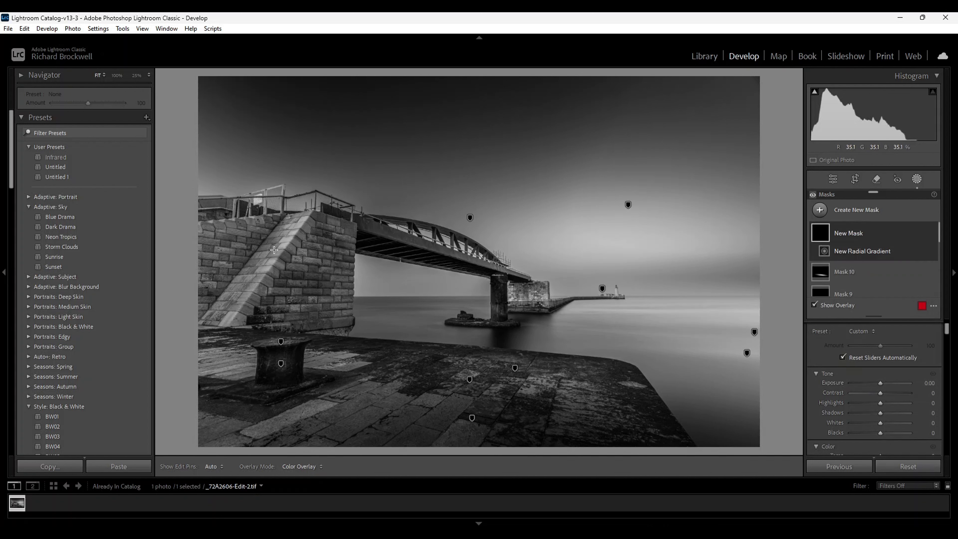
drag(273, 250, 252, 330)
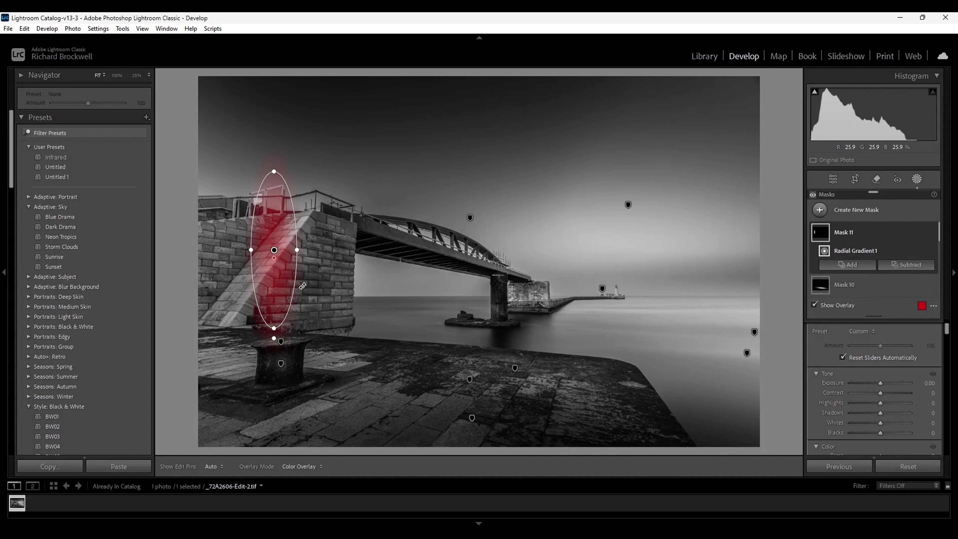
drag(301, 286, 275, 307)
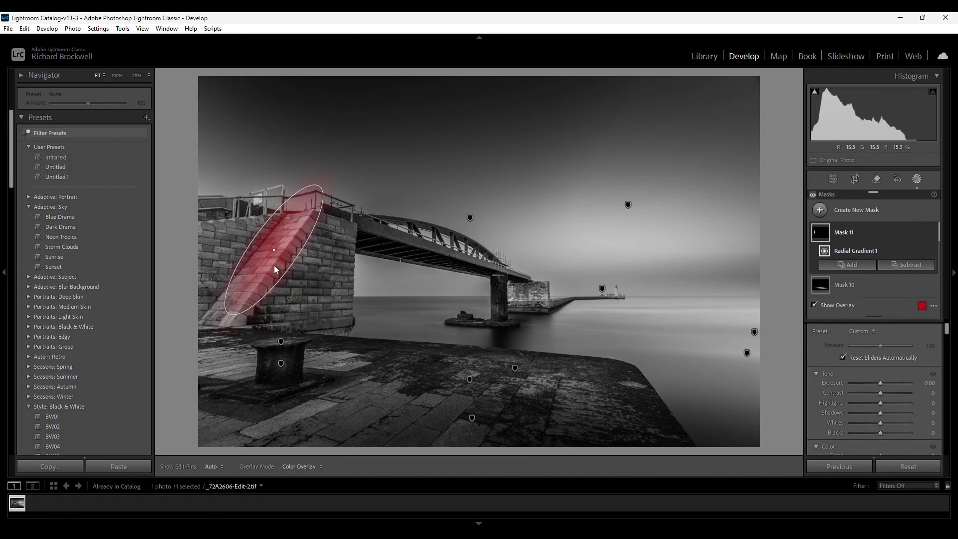
drag(274, 253, 256, 267)
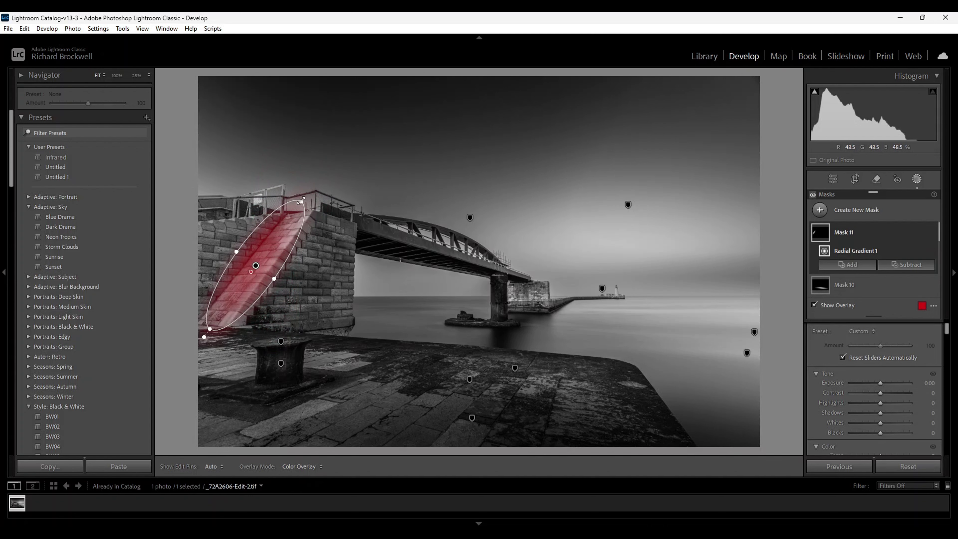
drag(309, 207, 321, 188)
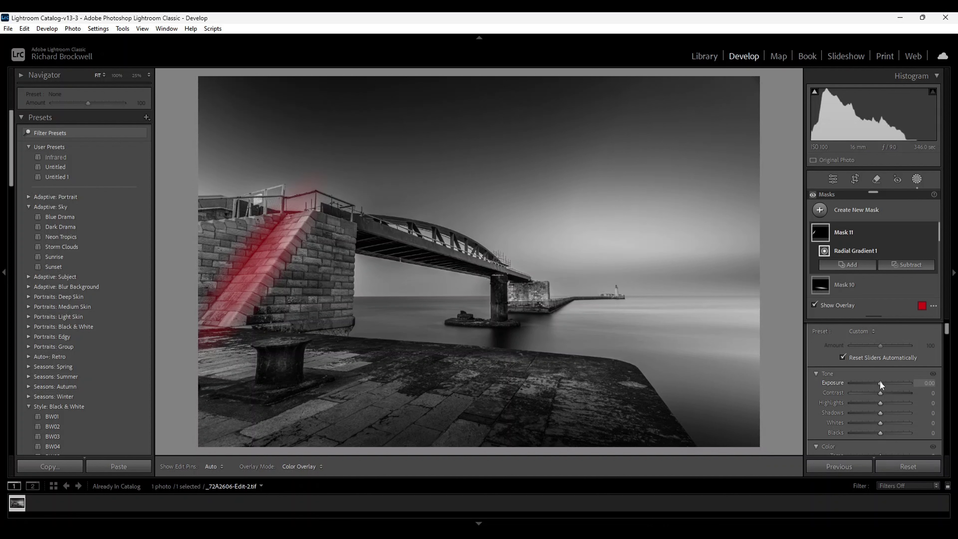
key(o)
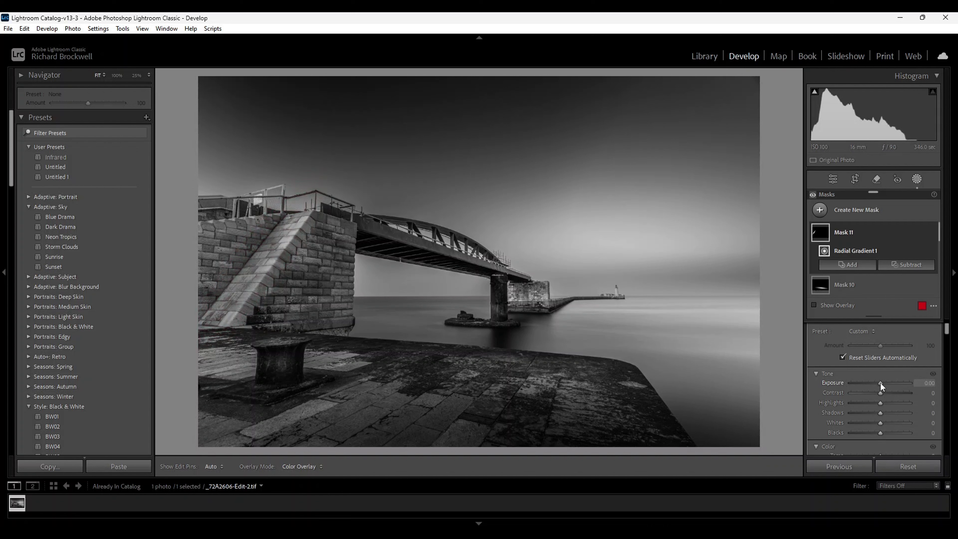
drag(881, 382, 873, 384)
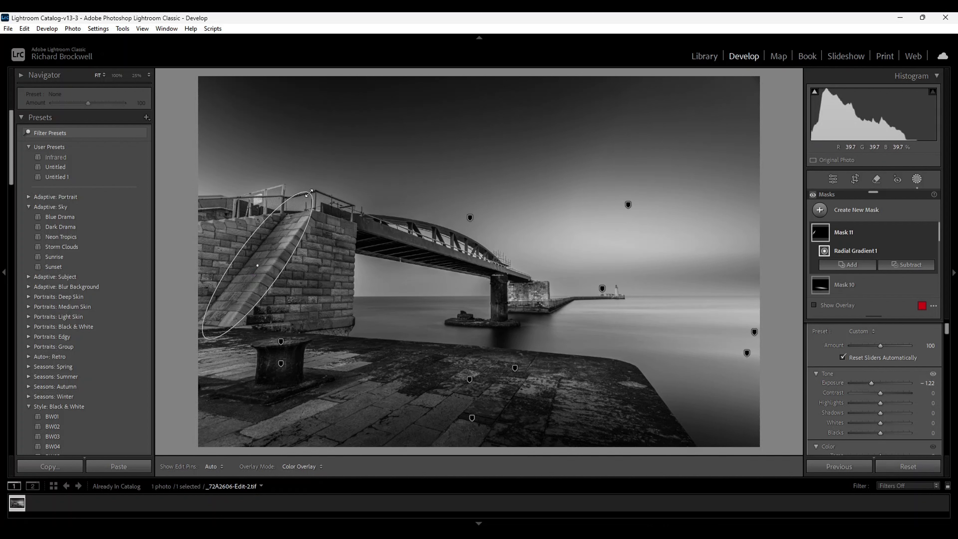
Extend the buttress mask's upper end, and add a tilted radial gradient mask over the stone wall beside the buttress.
drag(309, 193, 319, 180)
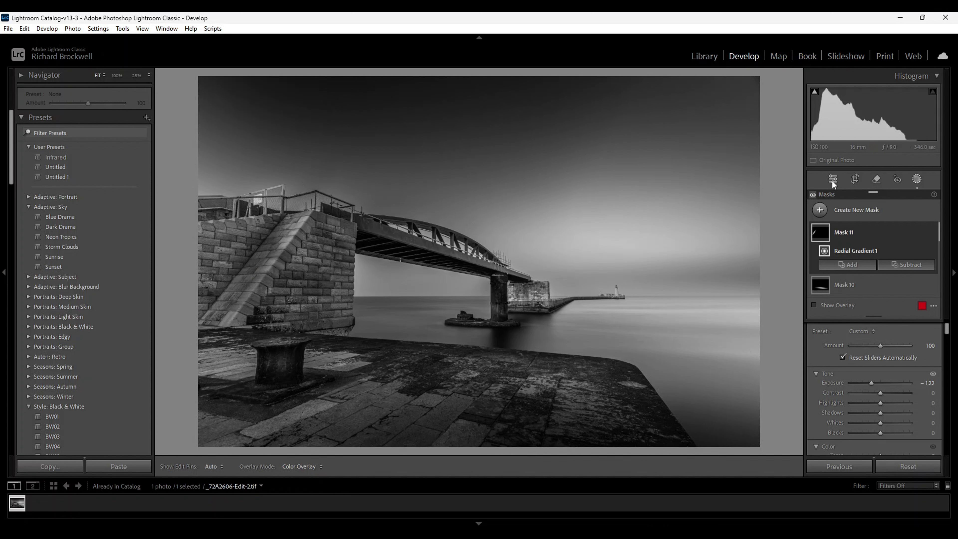
click(820, 210)
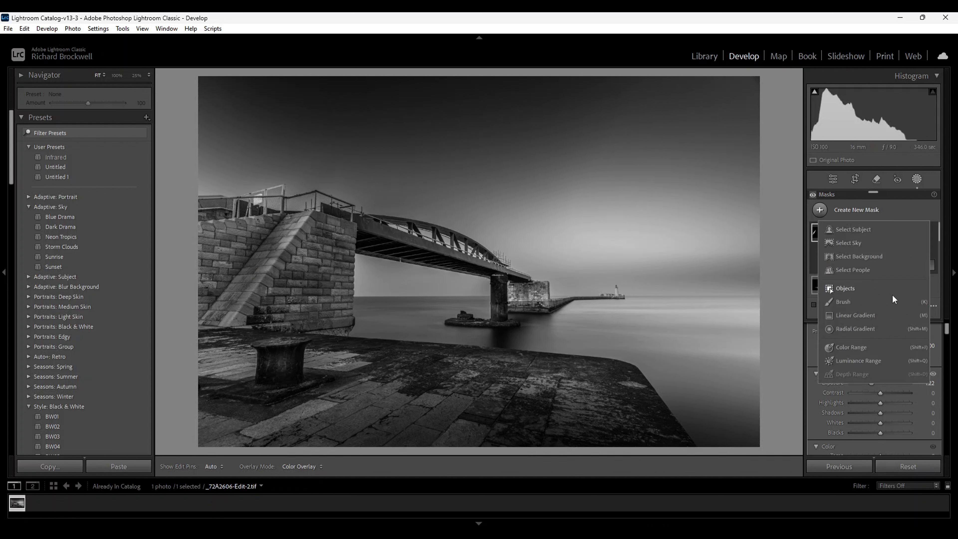
click(856, 330)
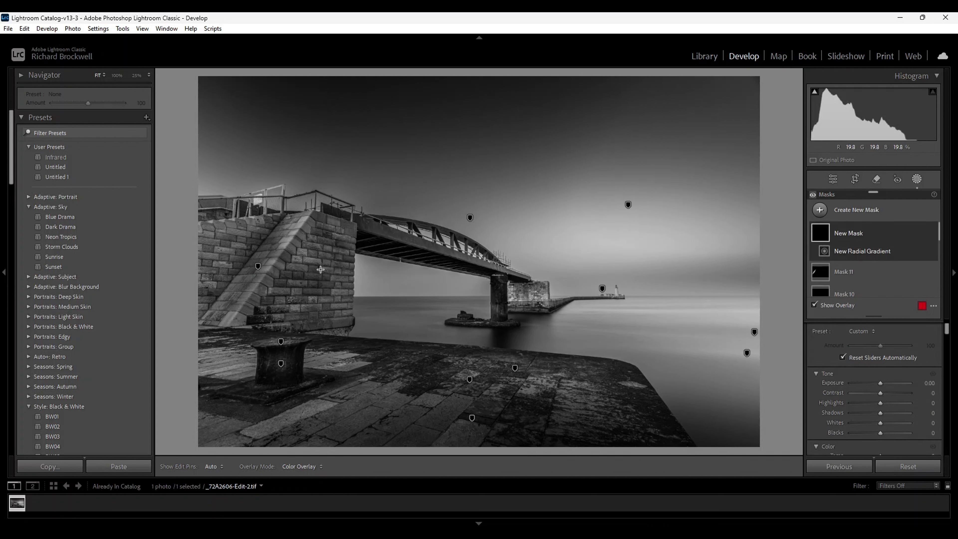
drag(319, 272, 365, 332)
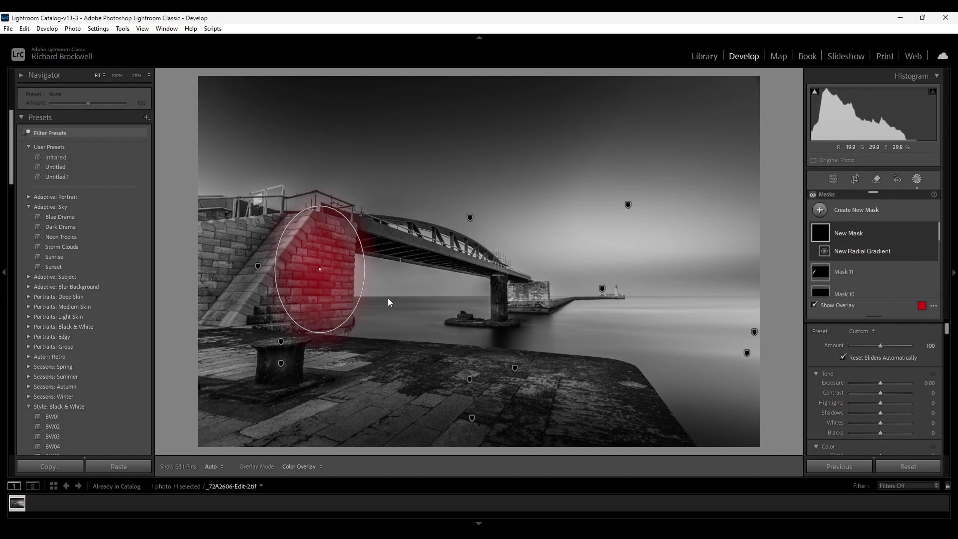
drag(370, 290, 355, 311)
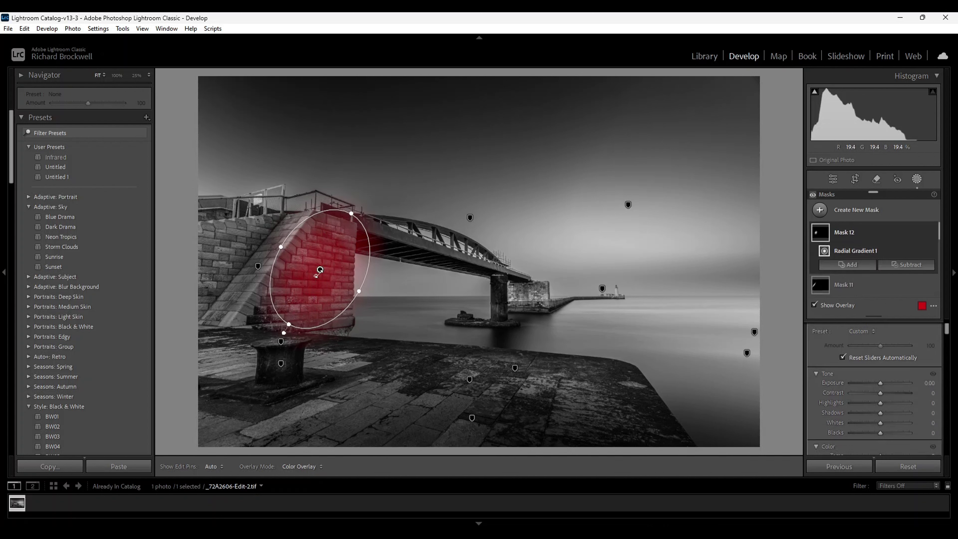
drag(321, 270, 344, 297)
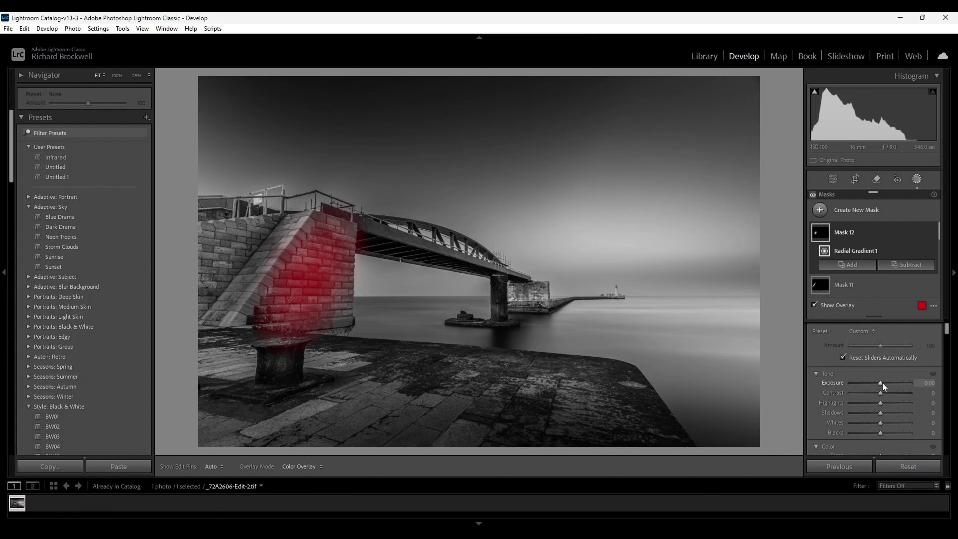
Set the stone wall mask's Exposure to 0.54 with the overlay hidden, and widen the mask across the wall before closing masking.
key(o)
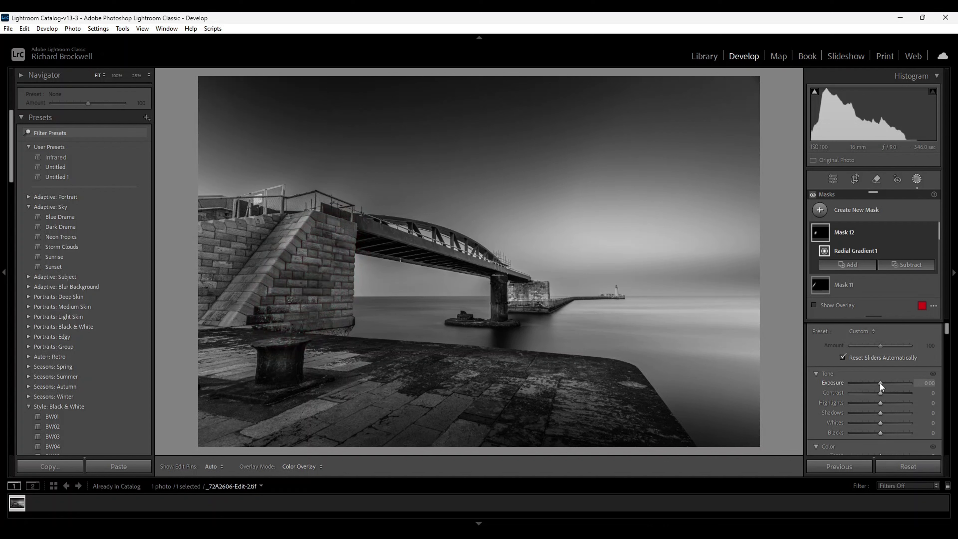
drag(881, 383, 884, 382)
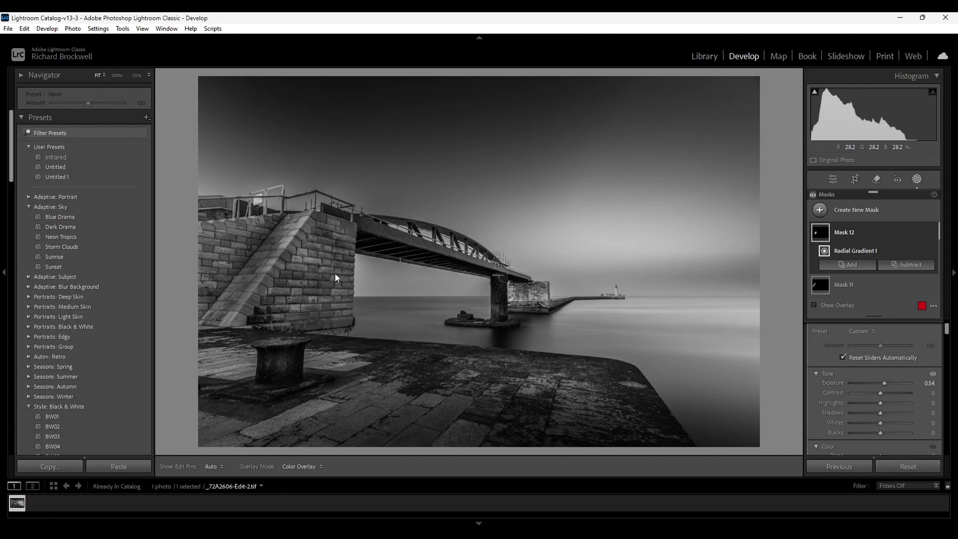
mouse_move(342, 287)
drag(345, 290, 357, 299)
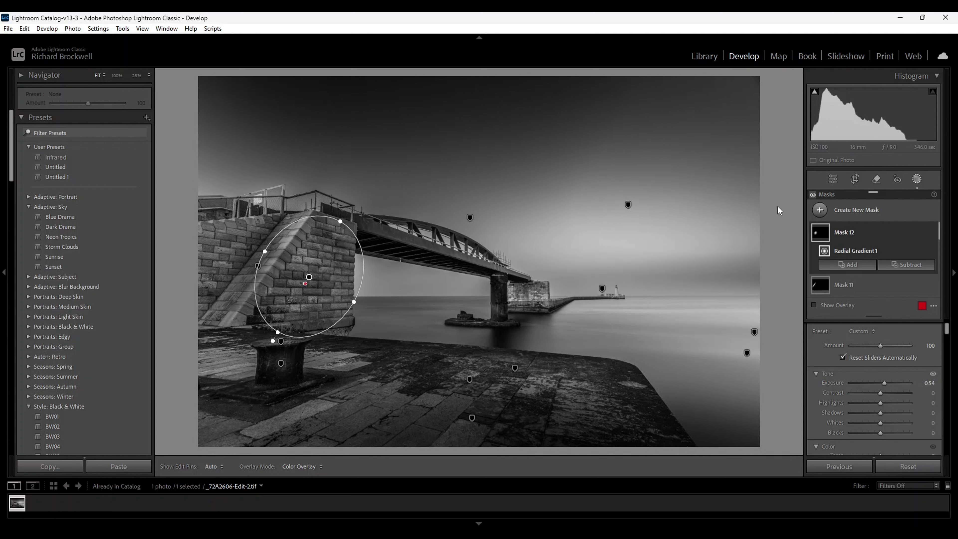
click(832, 180)
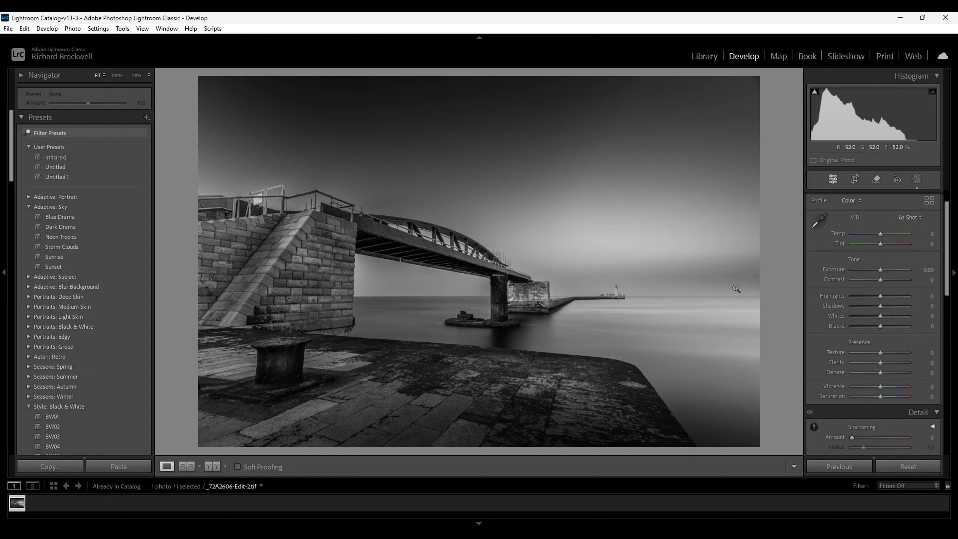
Reopen masking and switch all masks off and on repeatedly to compare the photo with and without the local edits.
click(917, 178)
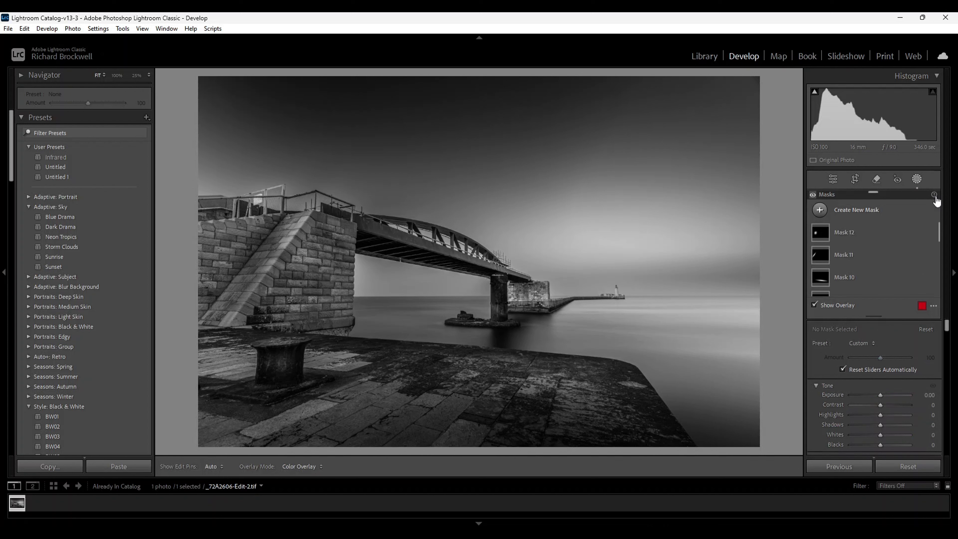
click(813, 195)
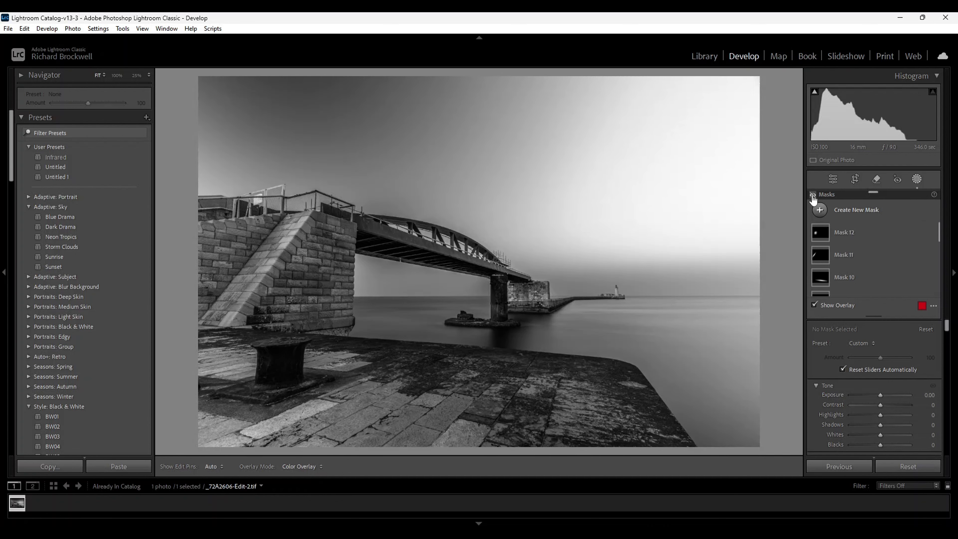
click(813, 195)
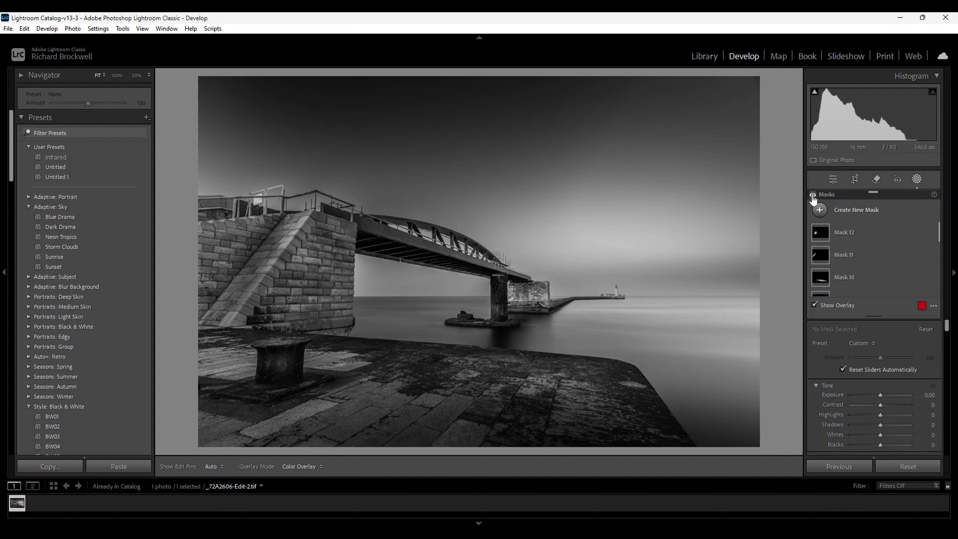
click(812, 194)
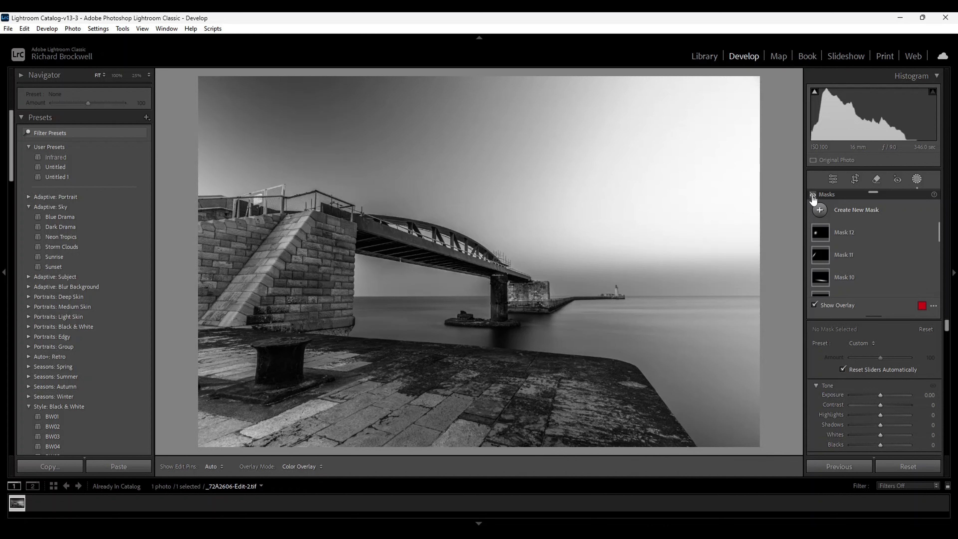
click(813, 195)
click(813, 196)
click(813, 195)
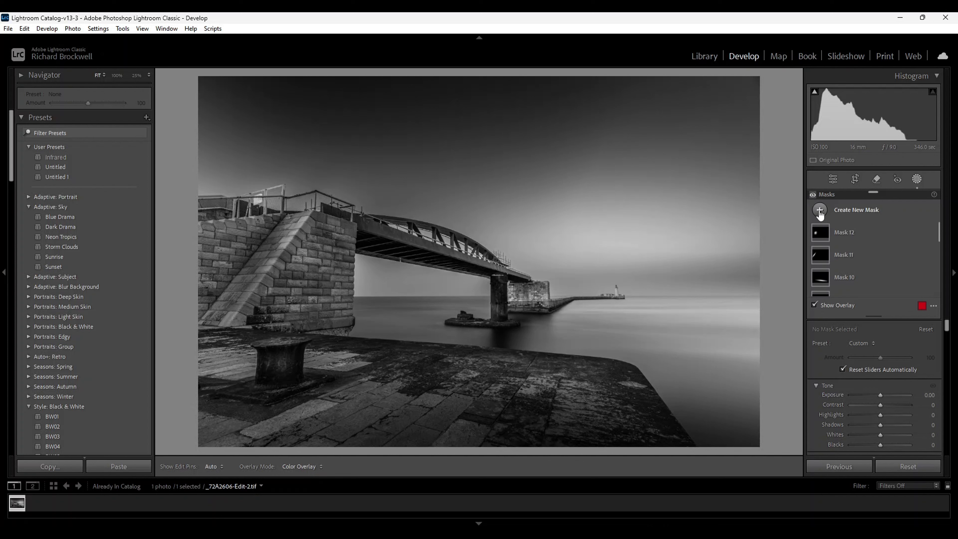
Add a large tilted radial gradient mask centred on the photo's right edge and stretch it diagonally across the sky, water and quay.
click(820, 211)
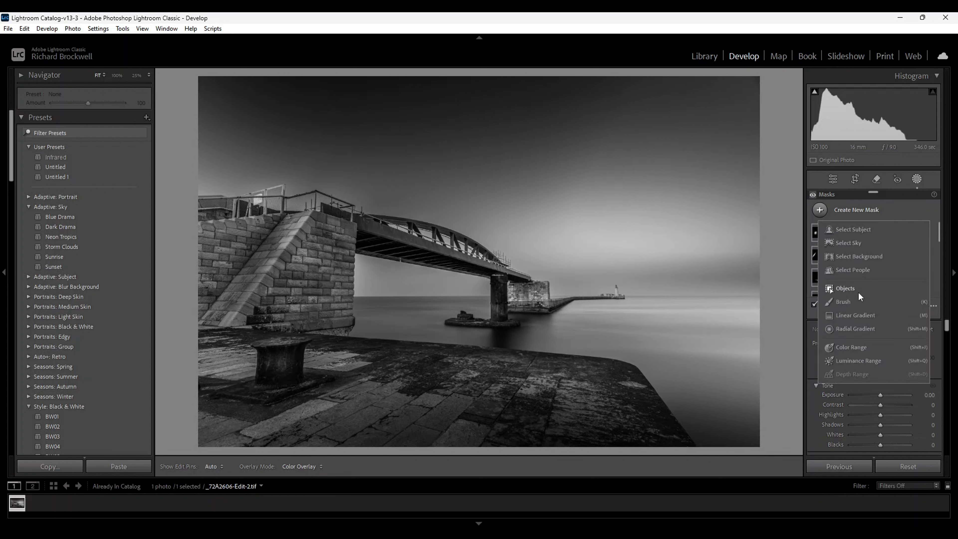
click(850, 329)
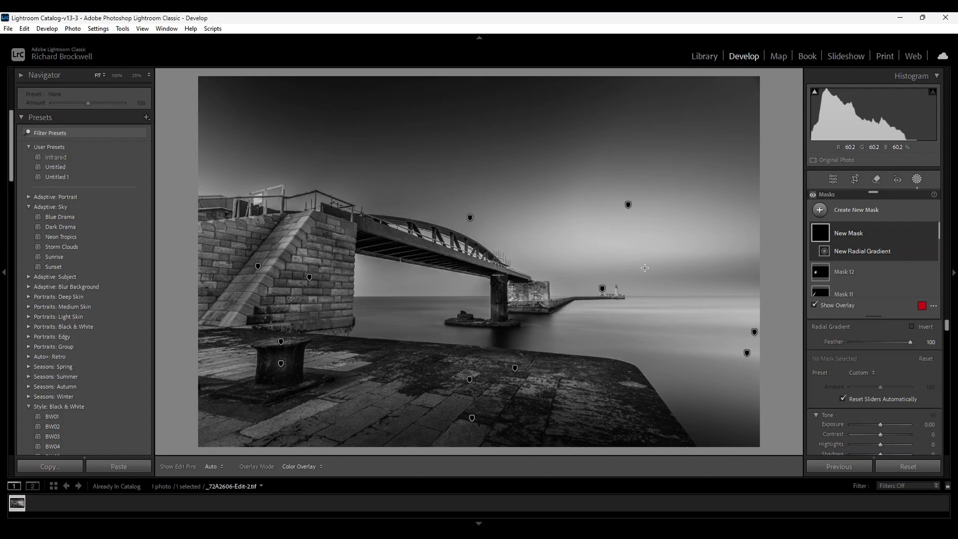
drag(641, 265, 817, 366)
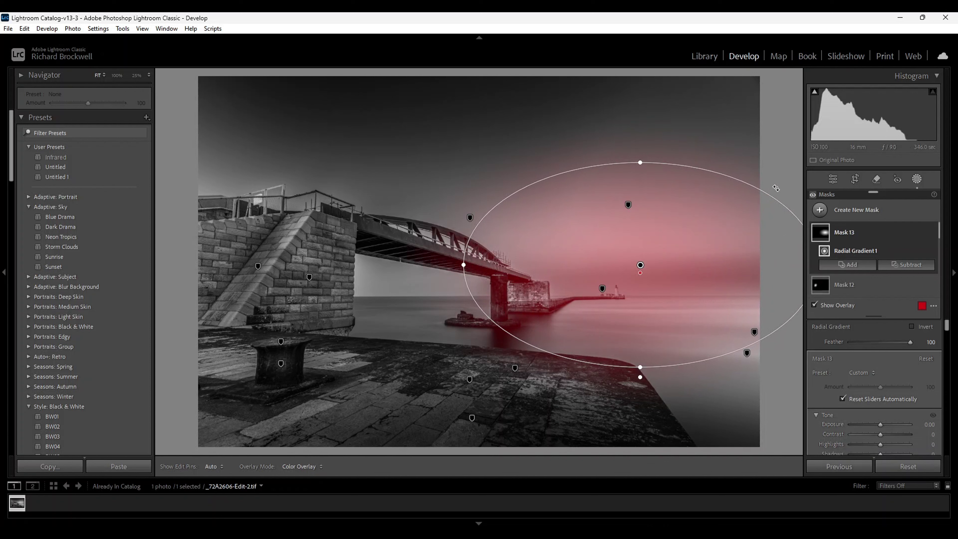
drag(776, 188, 752, 141)
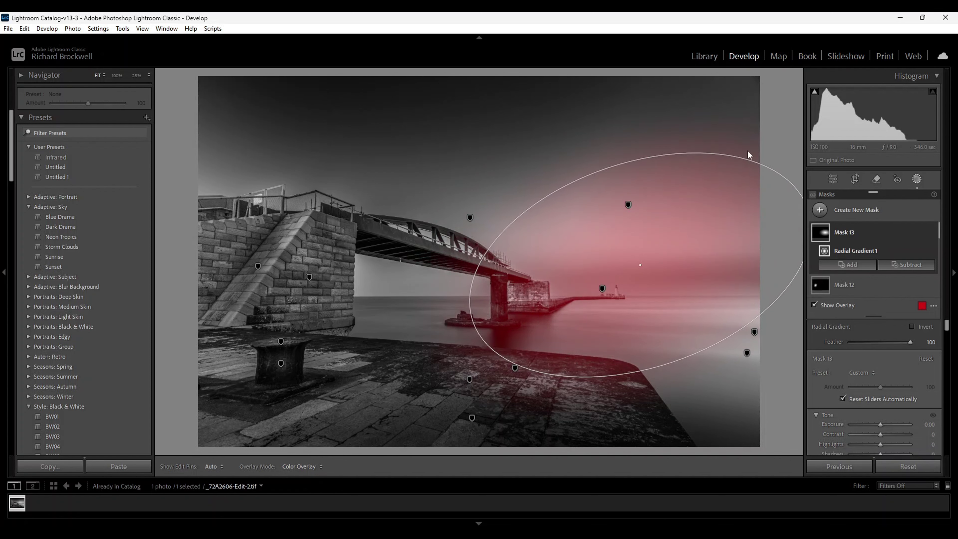
drag(640, 265, 766, 215)
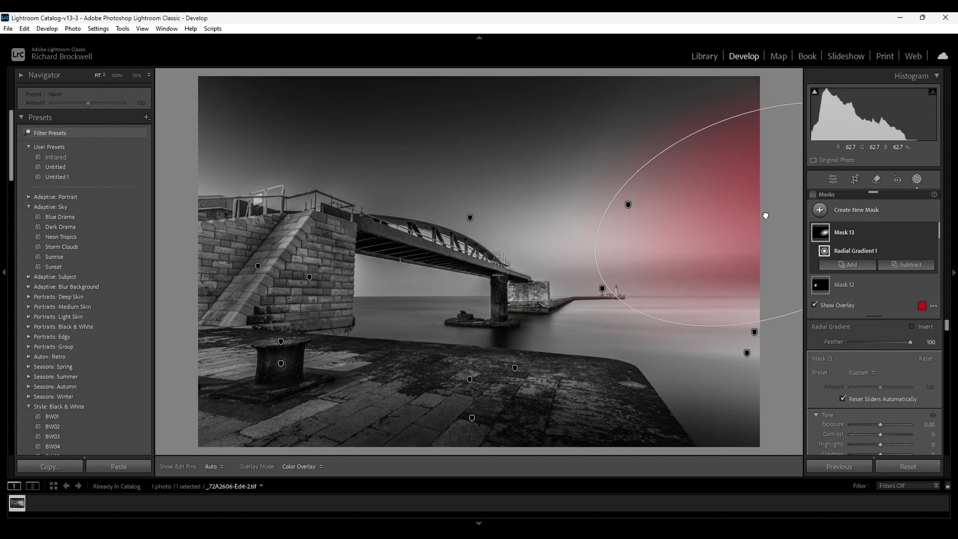
drag(599, 272, 333, 312)
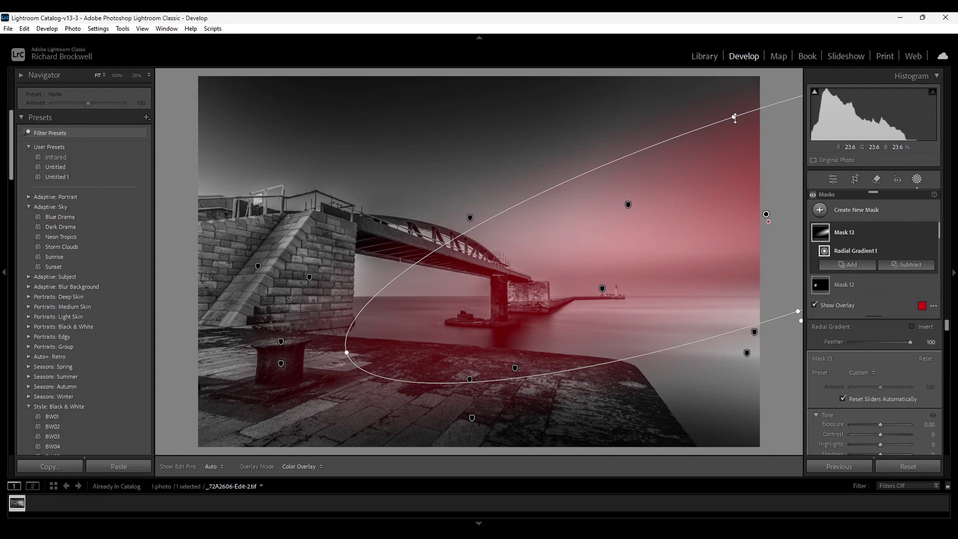
drag(734, 116, 722, 79)
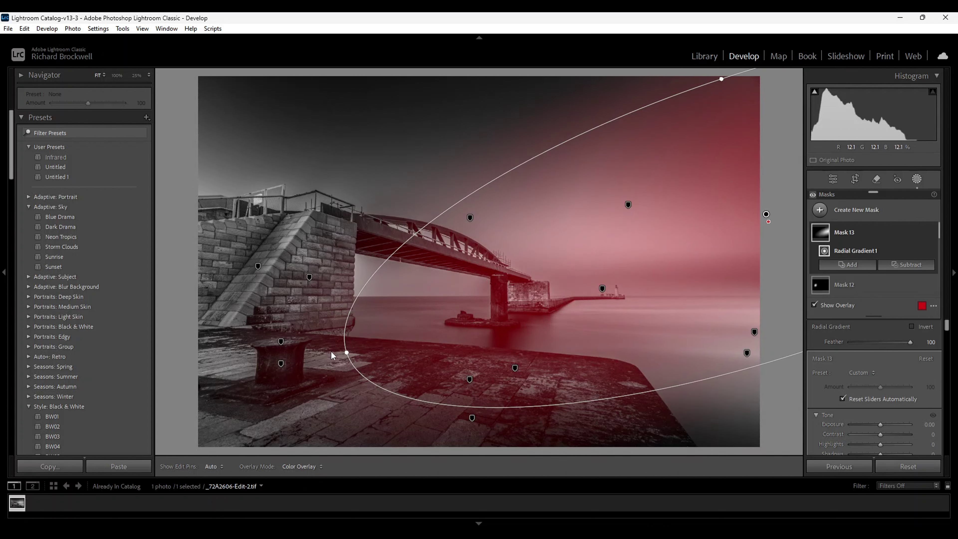
drag(331, 351, 327, 338)
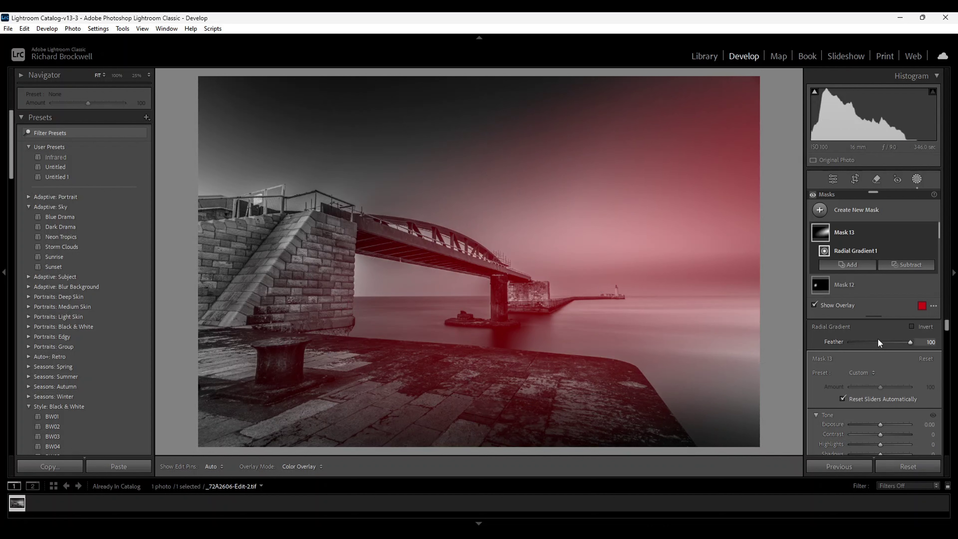
Invert the large radial mask, lengthen it to the bollard, and set its Exposure to -0.41 with the overlay hidden.
click(912, 326)
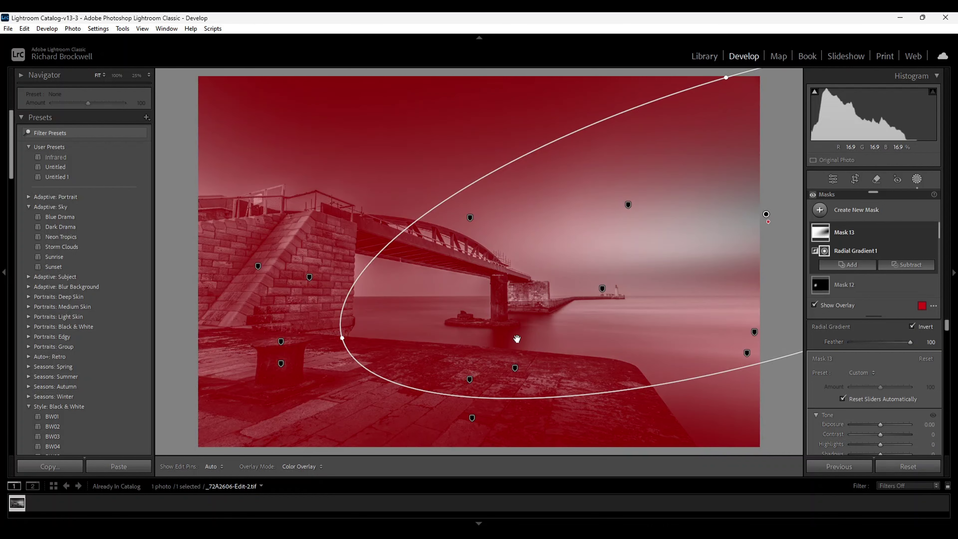
drag(343, 338, 272, 358)
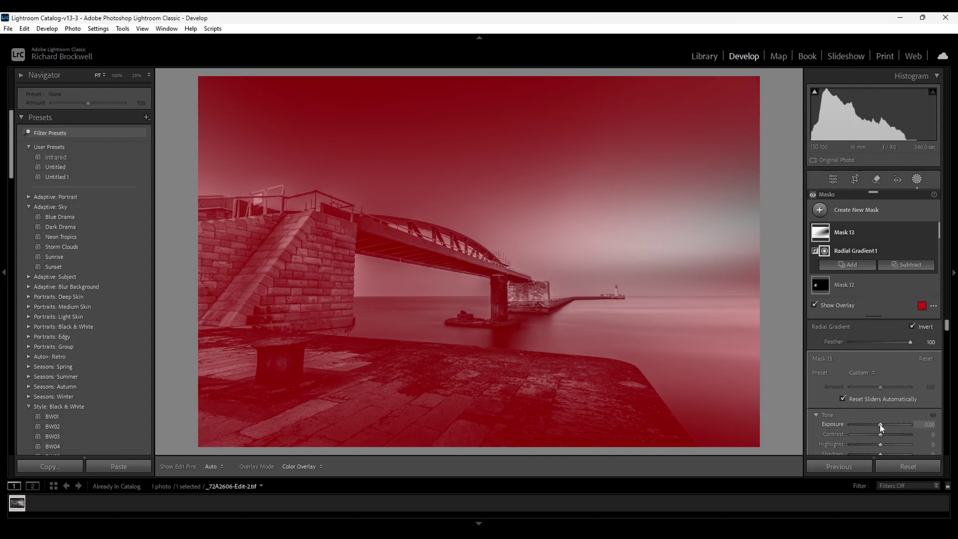
key(o)
drag(881, 425, 877, 425)
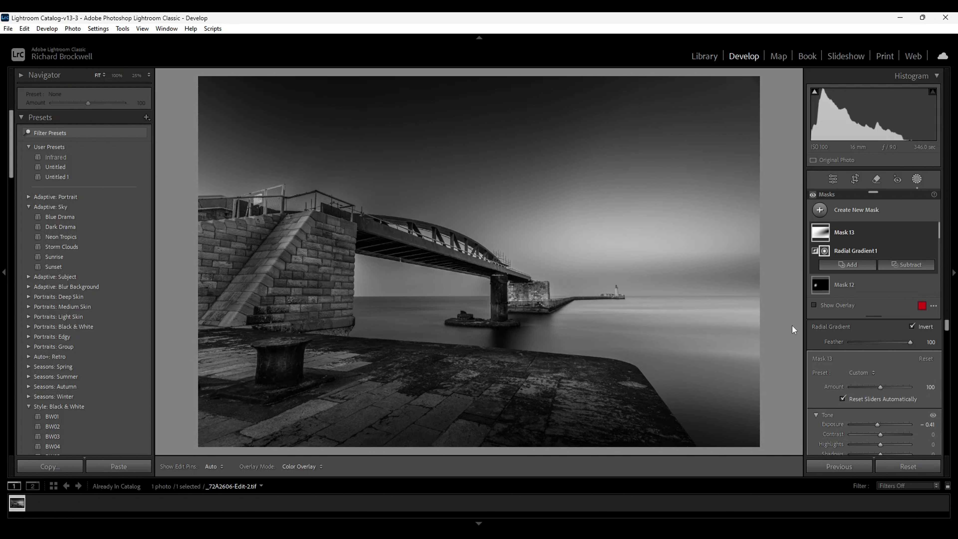
Compare the photo with all masks off and on, including the new inverted mask, and return to the global Basic adjustments.
click(813, 196)
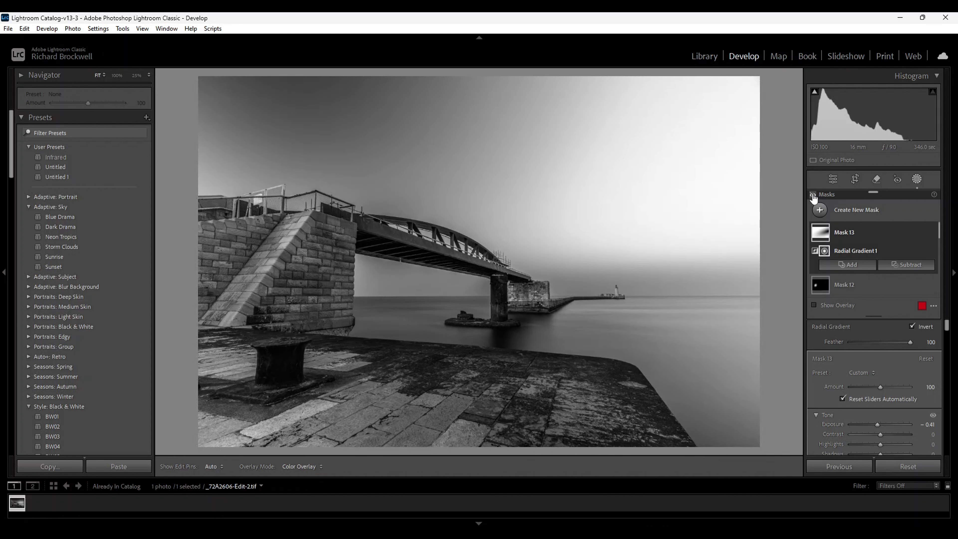
click(813, 195)
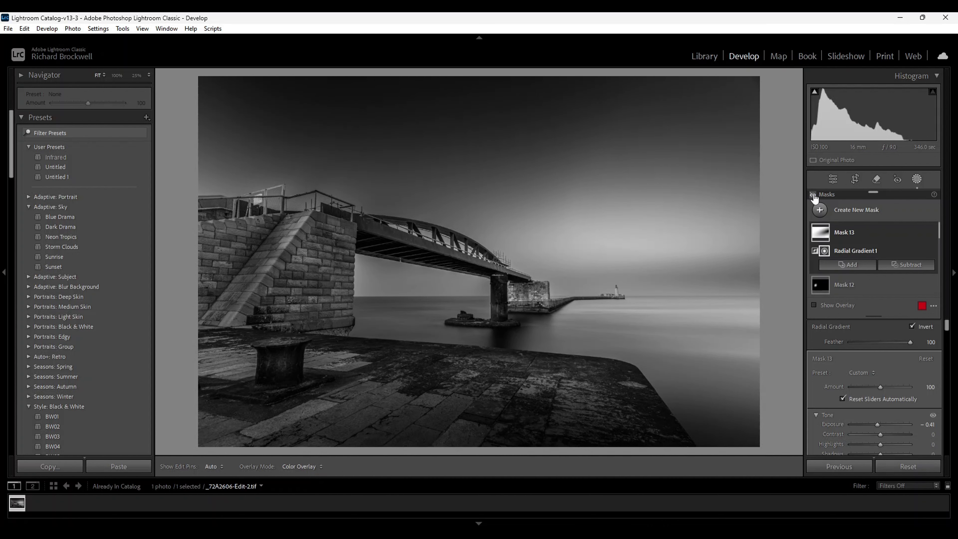
click(813, 195)
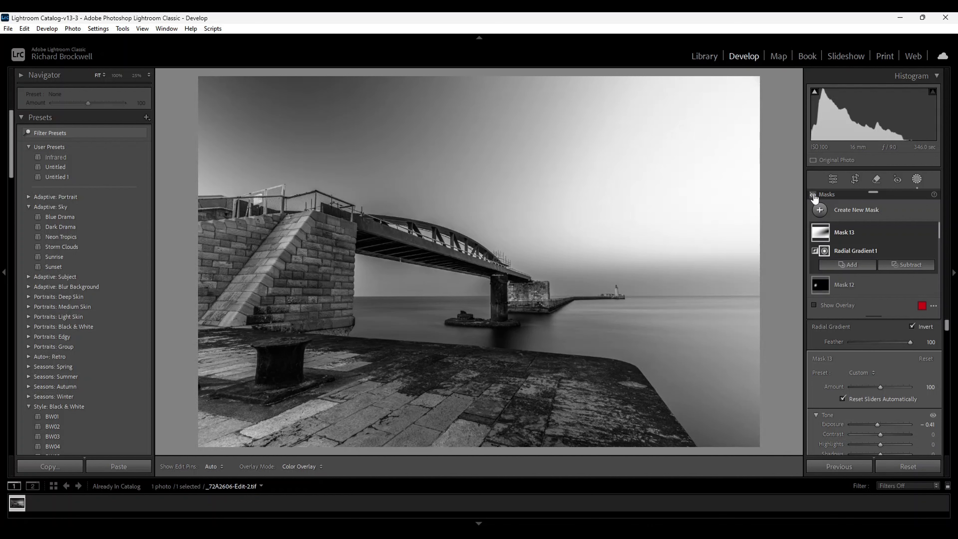
click(814, 196)
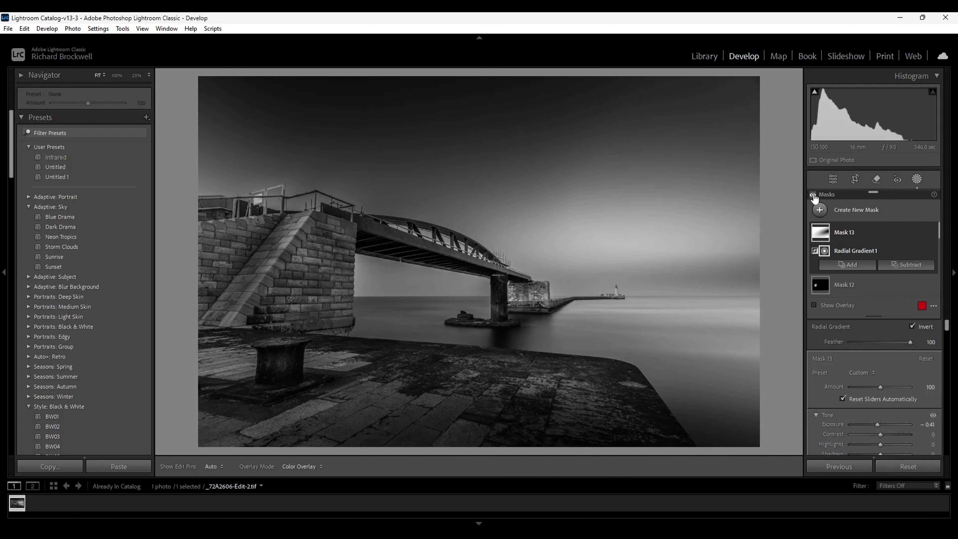
mouse_move(775, 237)
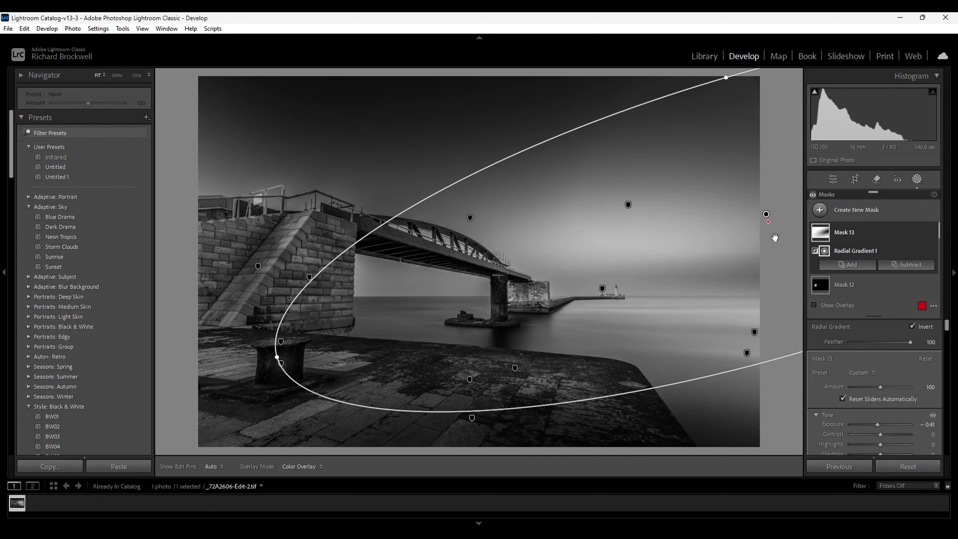
click(834, 180)
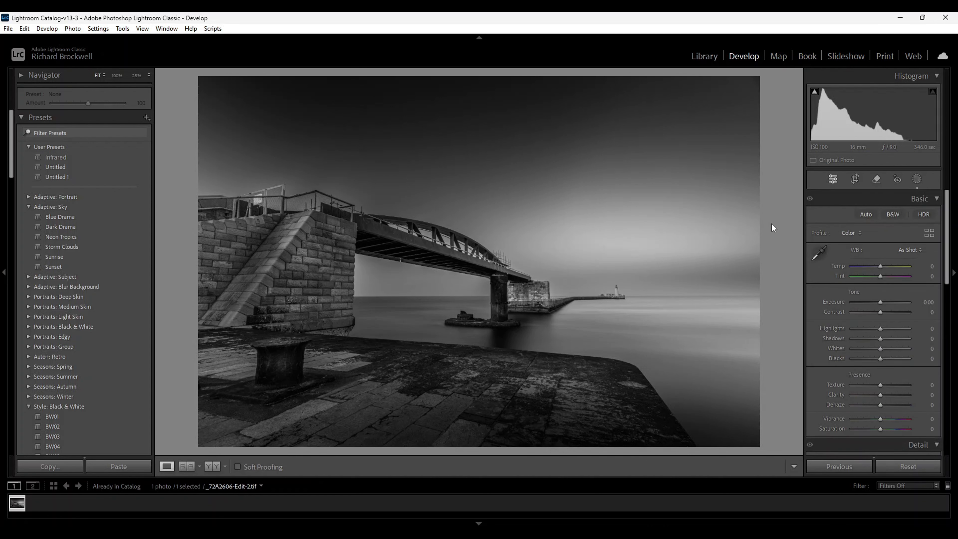